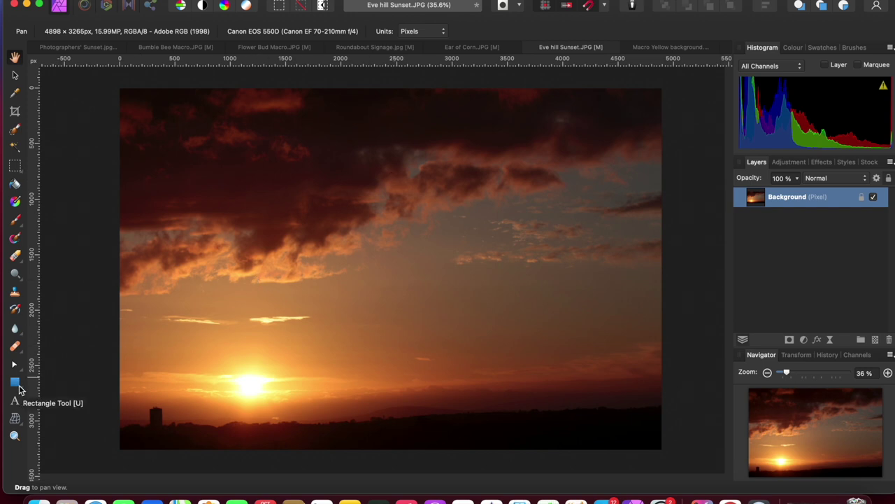
Choose the Rectangle Tool from the shape tool flyout in the left toolbar.
left_click(19, 389)
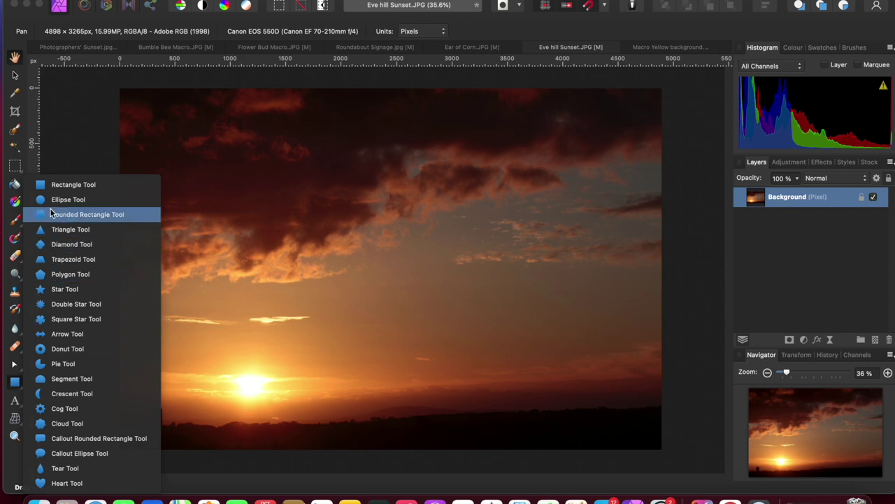
left_click(51, 186)
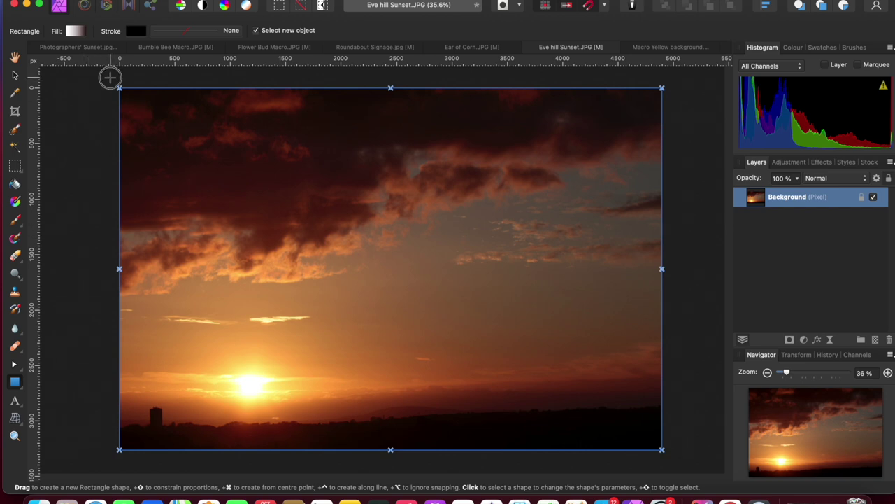
Draw a dark rectangle over the entire sunset photo, then toggle its visibility to compare.
left_click_drag(110, 77, 675, 458)
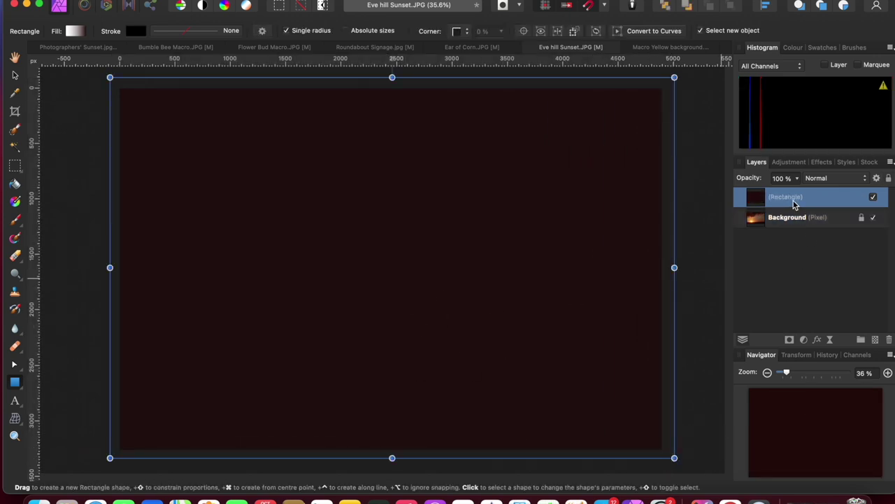
left_click(873, 198)
left_click(873, 200)
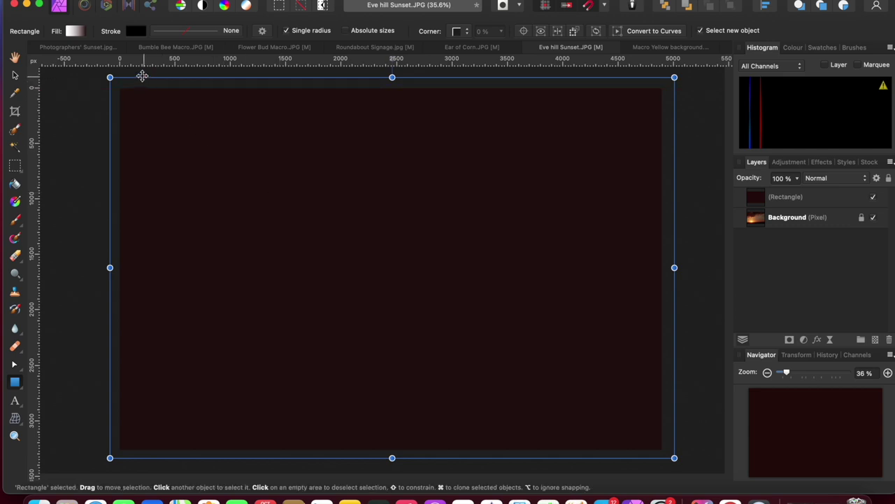
Give the rectangle a solid white fill with lowered opacity so the sunset shows through.
left_click(74, 32)
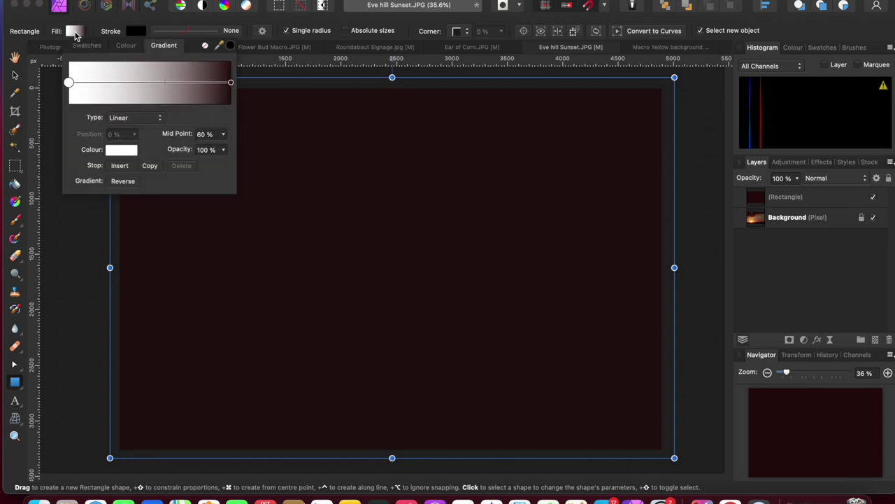
left_click(147, 120)
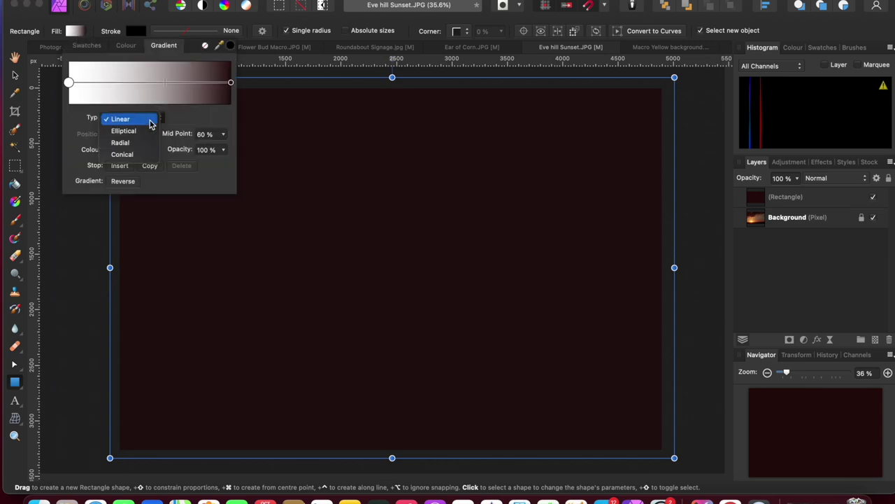
left_click(140, 120)
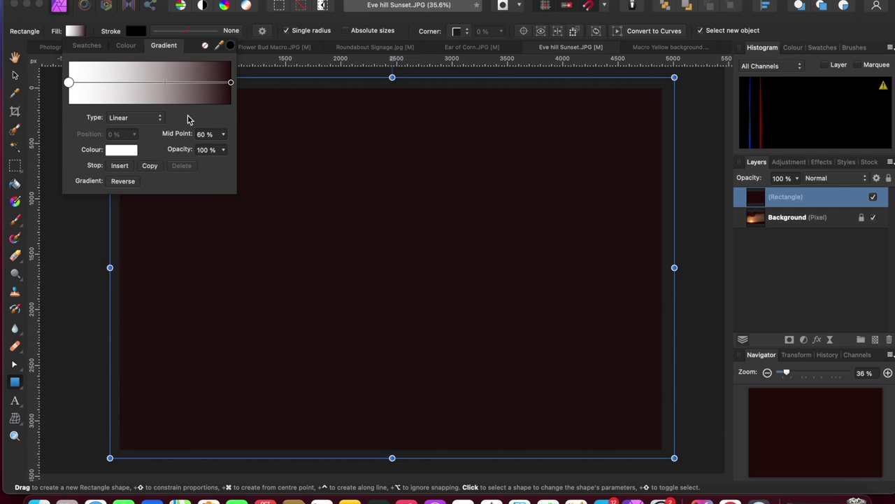
left_click(88, 46)
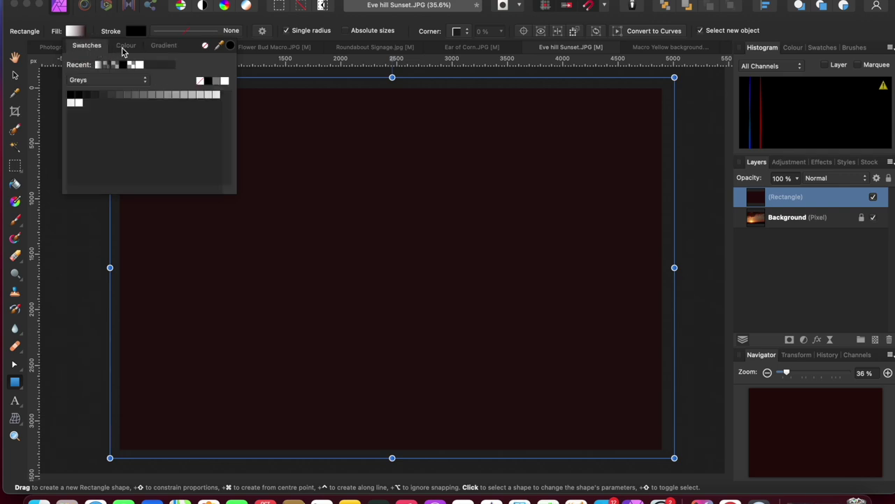
left_click(124, 47)
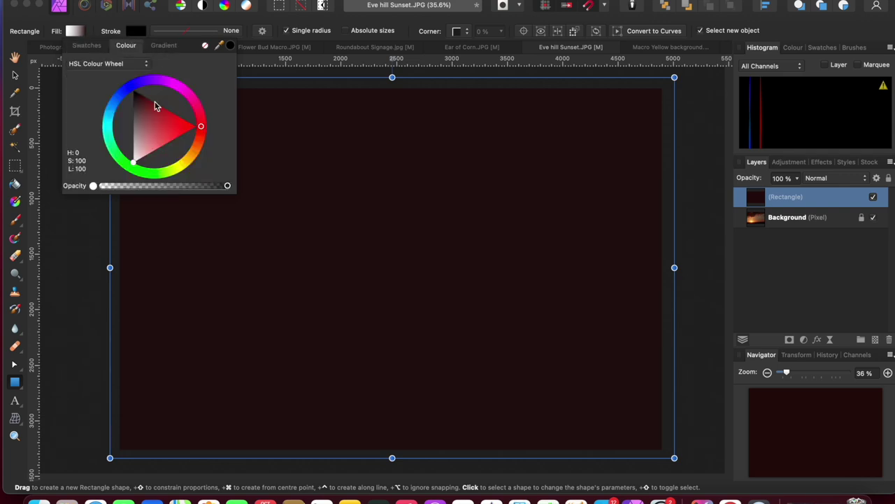
left_click(132, 164)
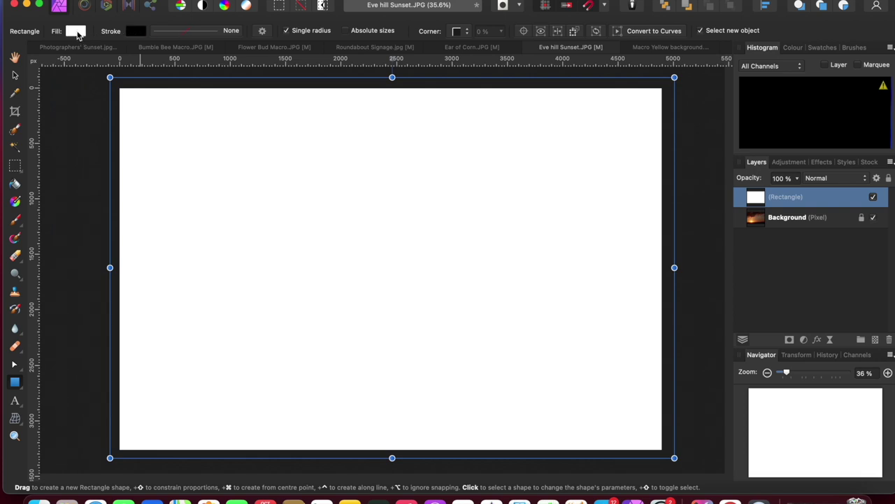
left_click(77, 32)
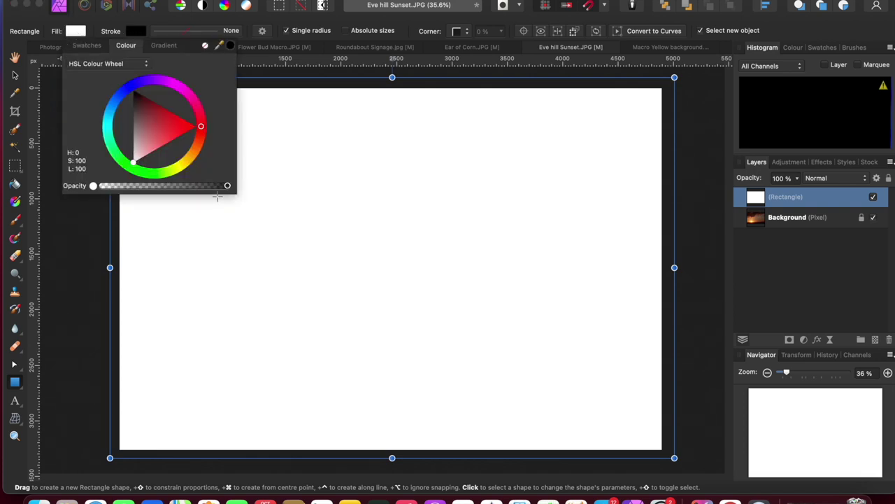
left_click_drag(227, 187, 119, 188)
left_click(91, 226)
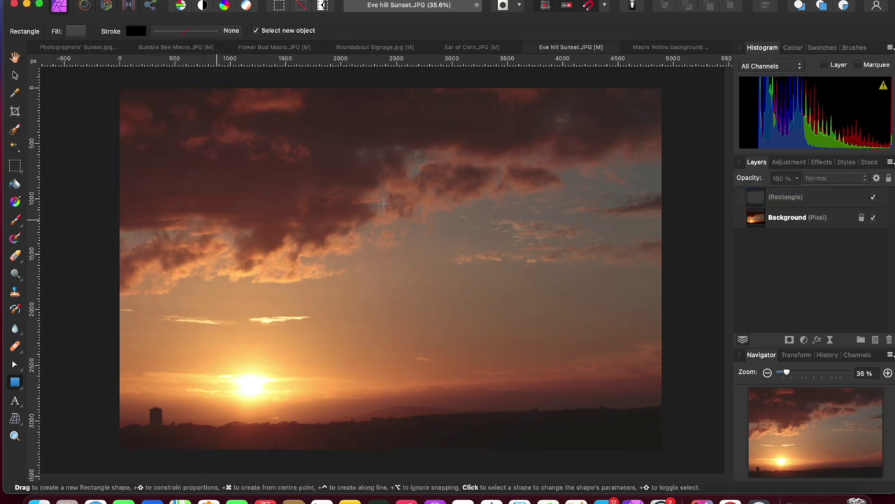
left_click(875, 199)
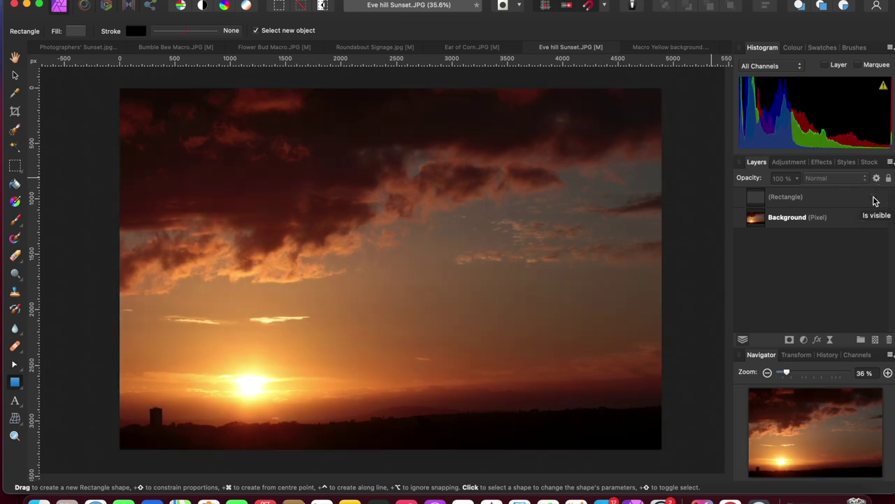
left_click(874, 198)
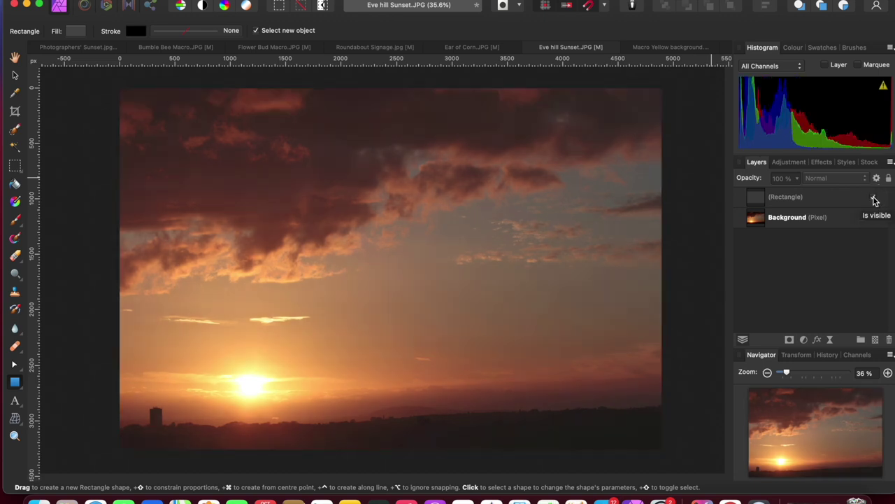
left_click(875, 199)
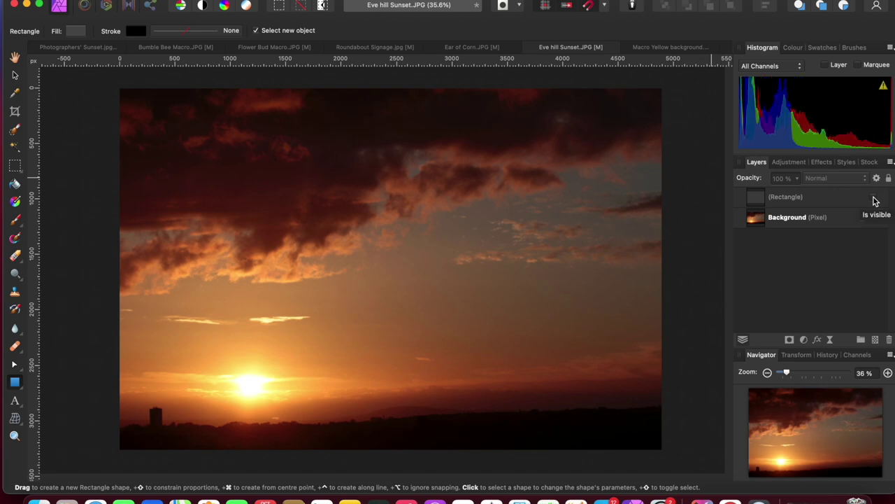
left_click(874, 198)
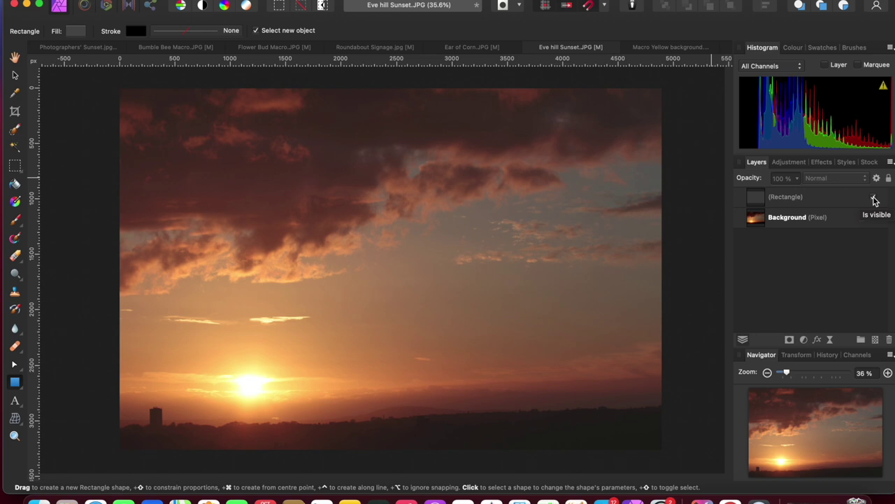
left_click(875, 199)
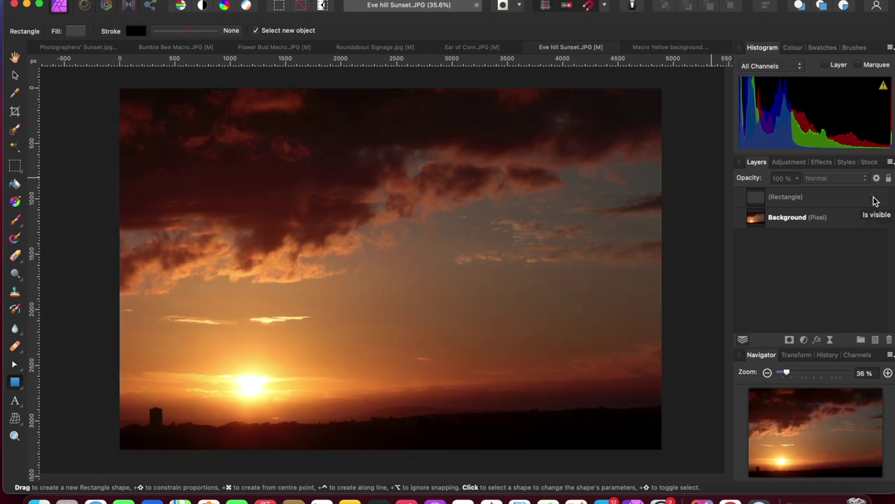
left_click(874, 200)
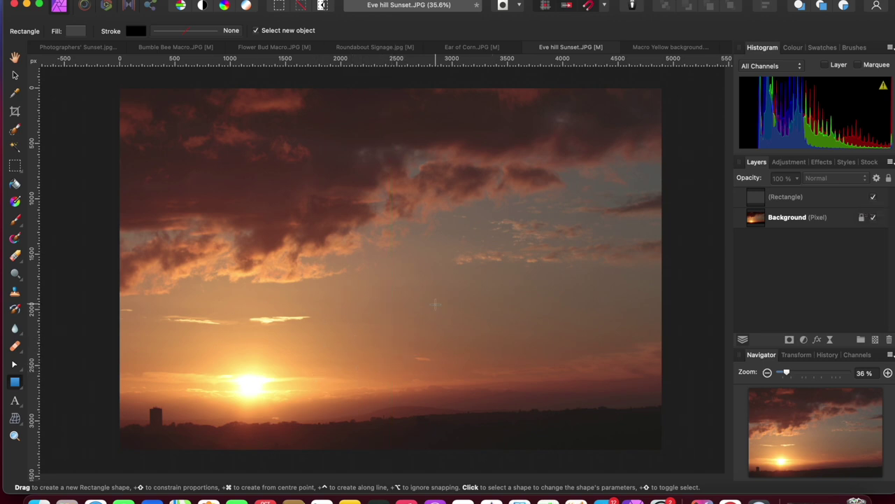
Select the Rectangle layer and set a soft Erase Brush: 517.8 px, 0% hardness, 60% opacity.
left_click(806, 200)
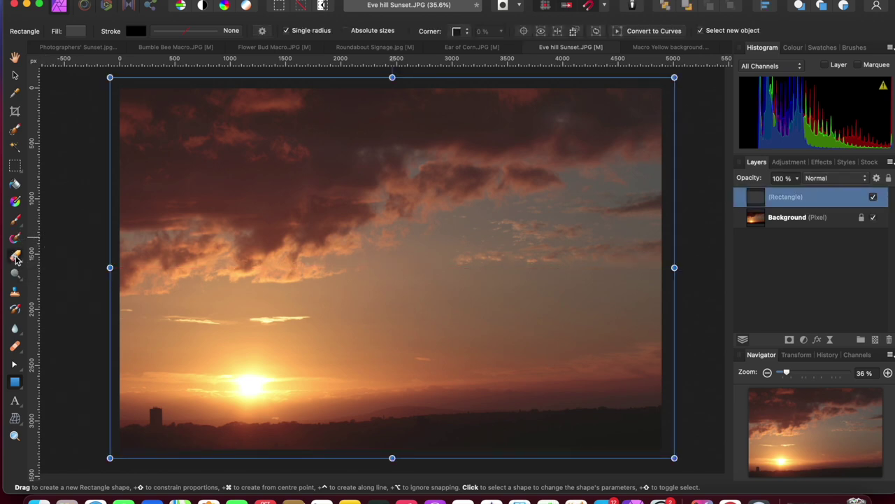
left_click(15, 258)
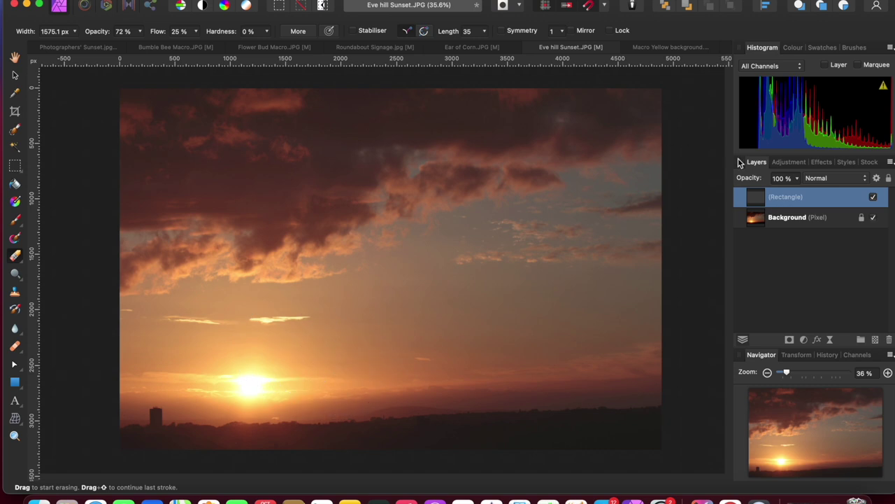
left_click(854, 48)
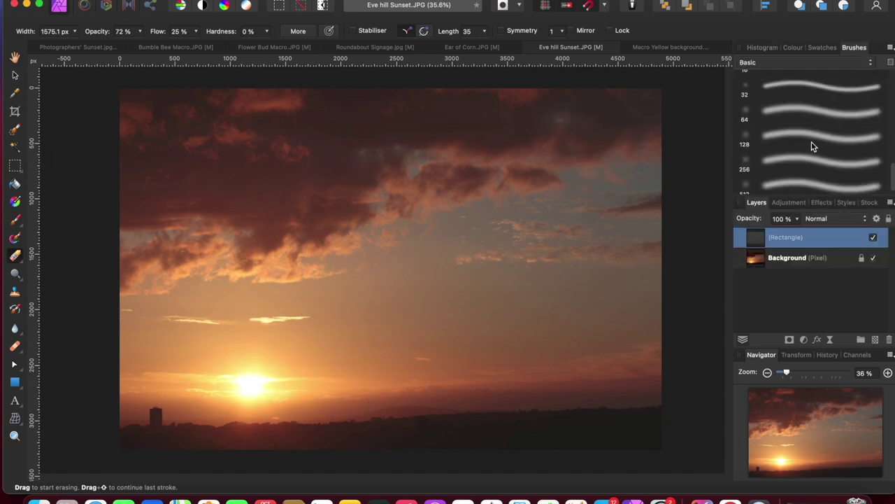
left_click(790, 141)
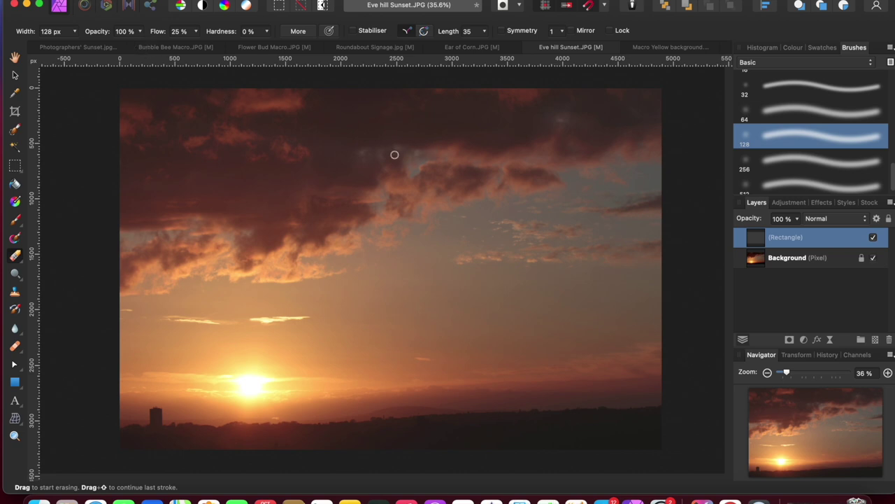
key("bracketright")
key("bracketright")
key("bracketright")
key("bracketright")
key("bracketright")
key("bracketright")
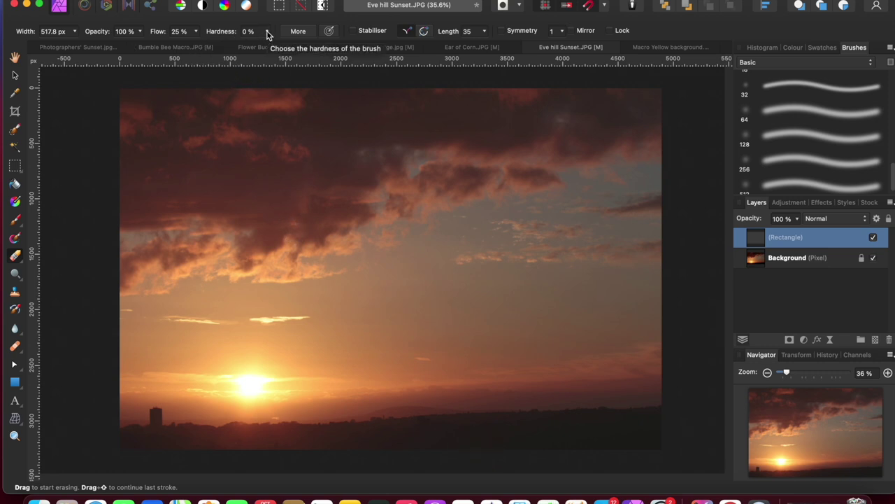
left_click_drag(267, 32, 240, 48)
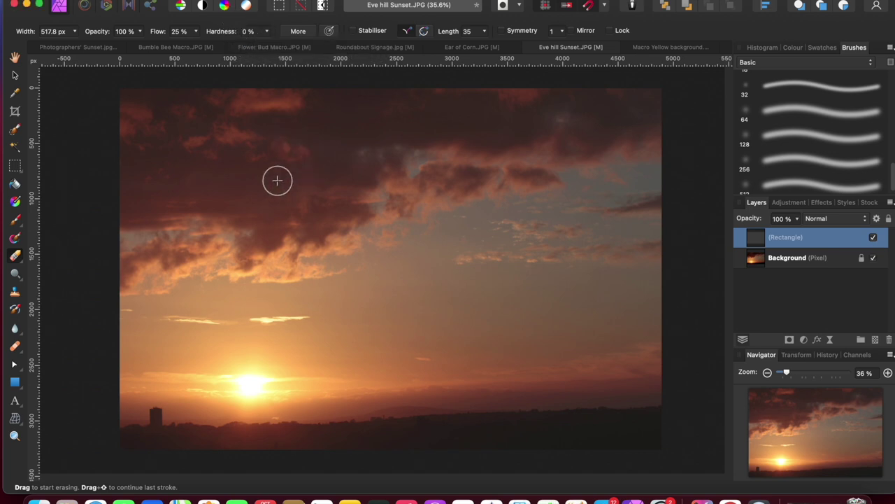
left_click(141, 32)
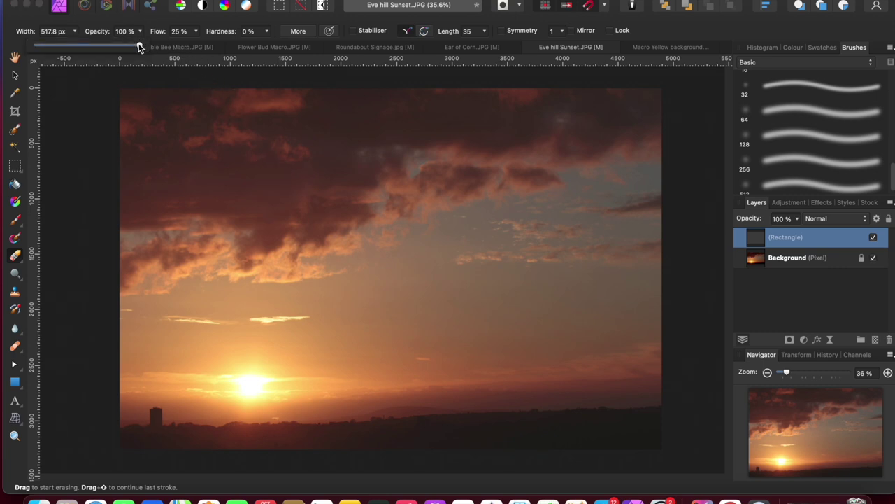
left_click_drag(140, 46, 98, 44)
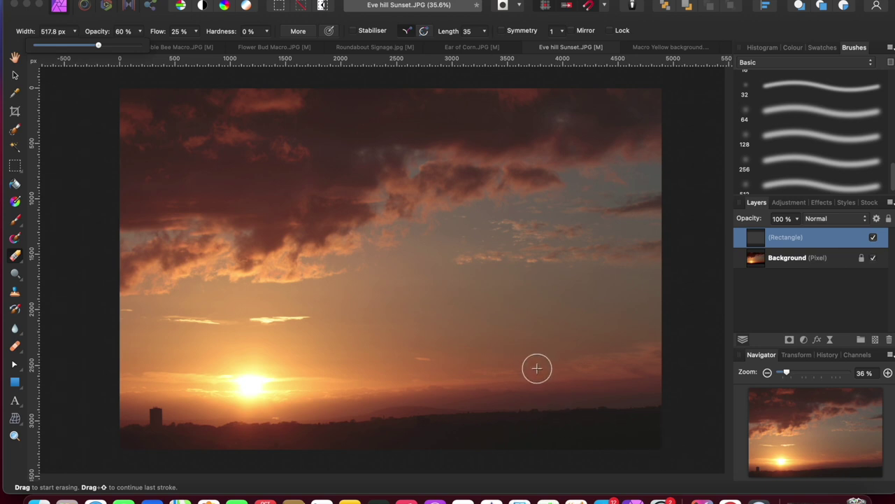
Brush the soft eraser across the lower sunset, adding a mask to the Rectangle layer.
left_click(665, 440)
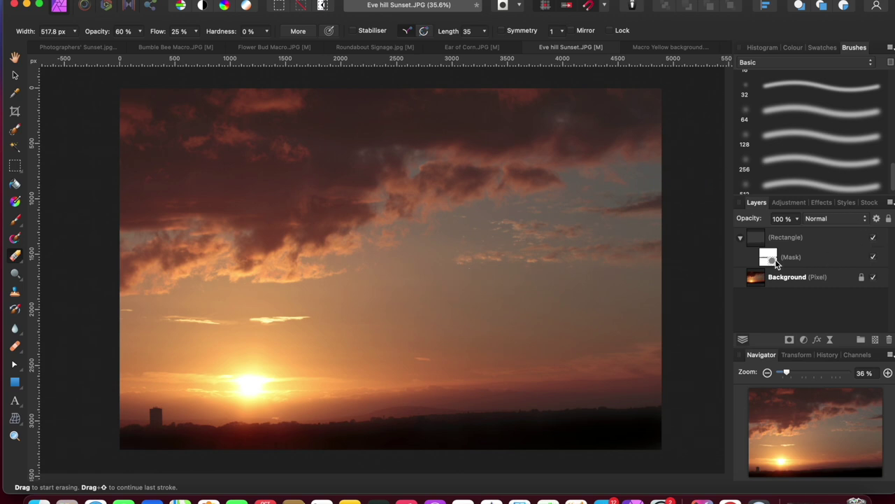
Toggle the Rectangle layer and its mask on and off to compare the erased areas.
left_click(873, 240)
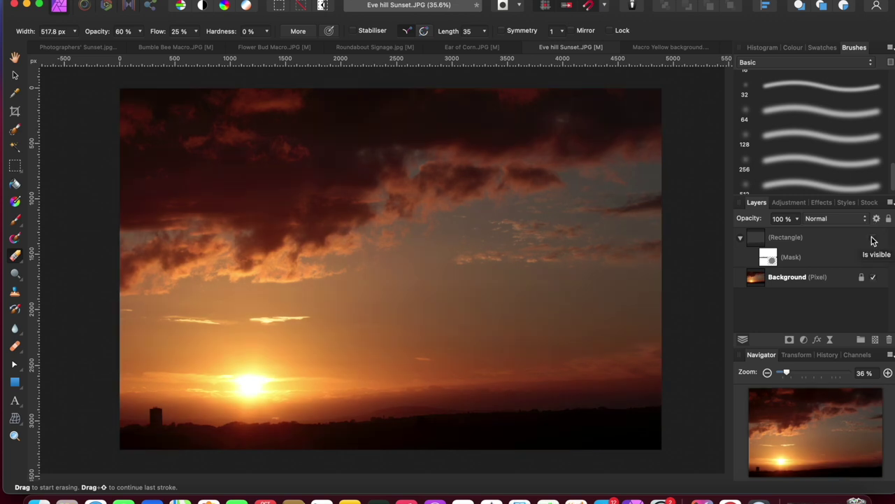
left_click(873, 239)
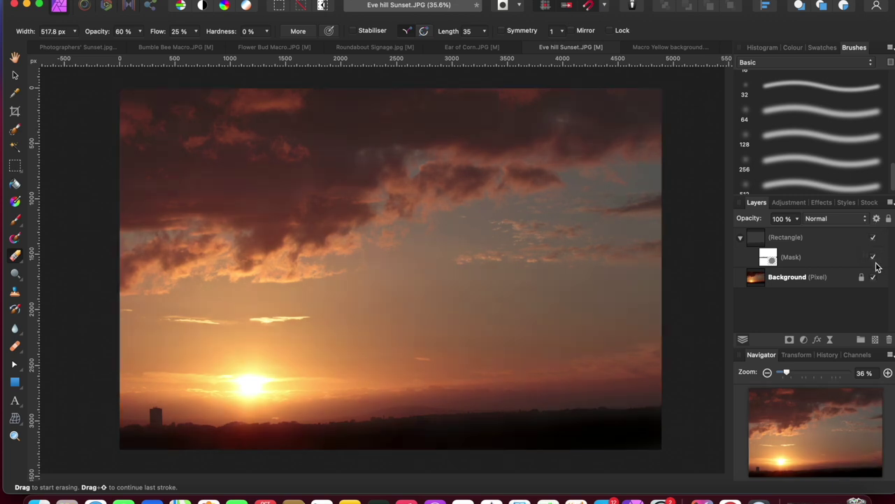
left_click(874, 258)
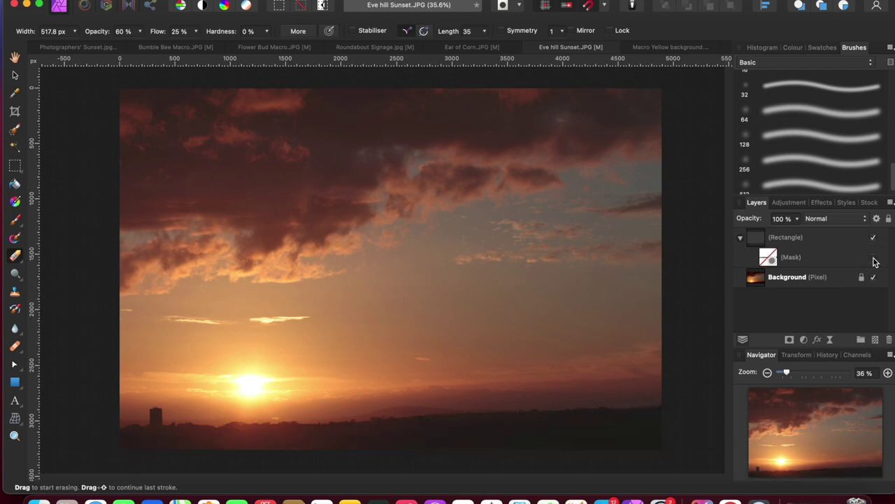
left_click(873, 259)
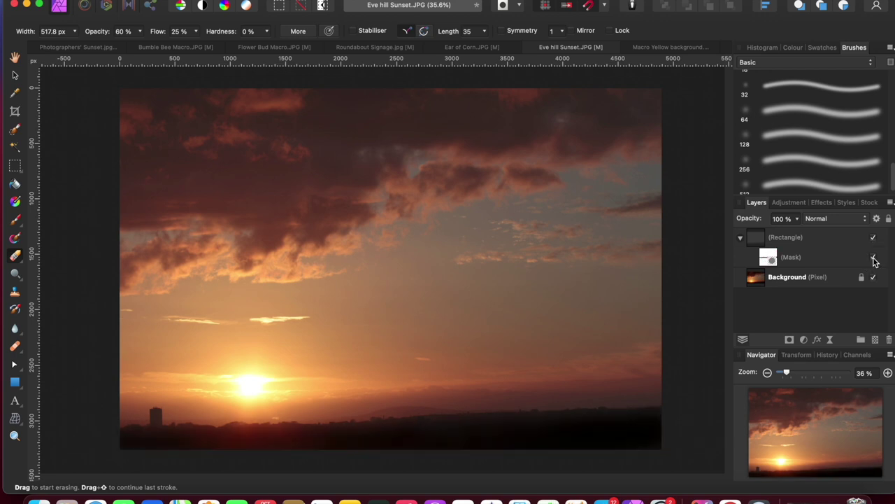
left_click(874, 259)
left_click(873, 259)
left_click(875, 260)
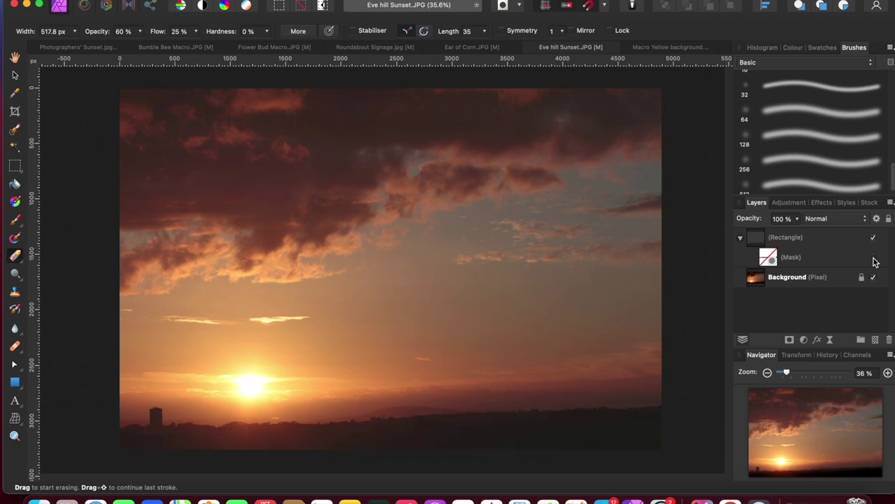
left_click(873, 259)
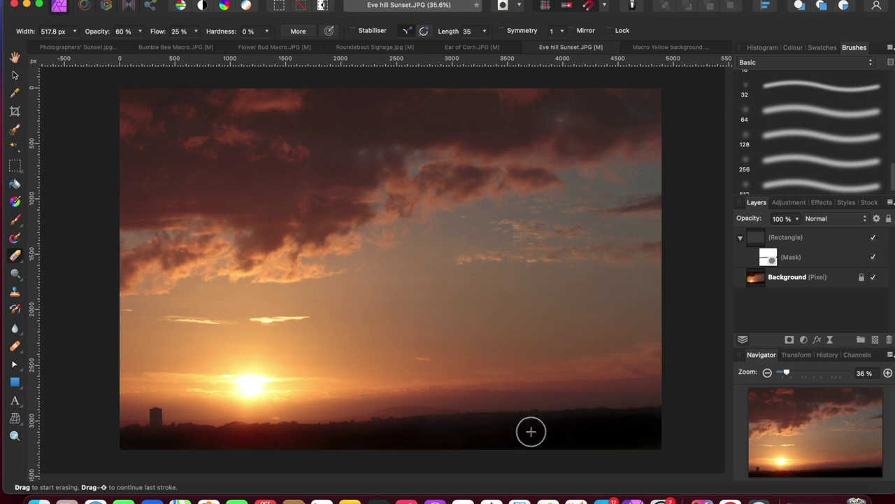
Erase along the dark bottom band and lighten the building at the lower left.
left_click(480, 430)
left_click(394, 436)
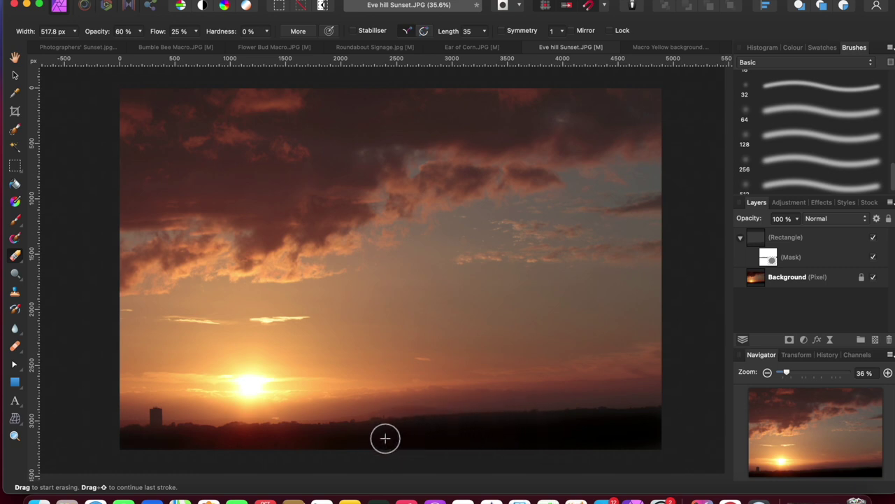
left_click(296, 440)
left_click(252, 440)
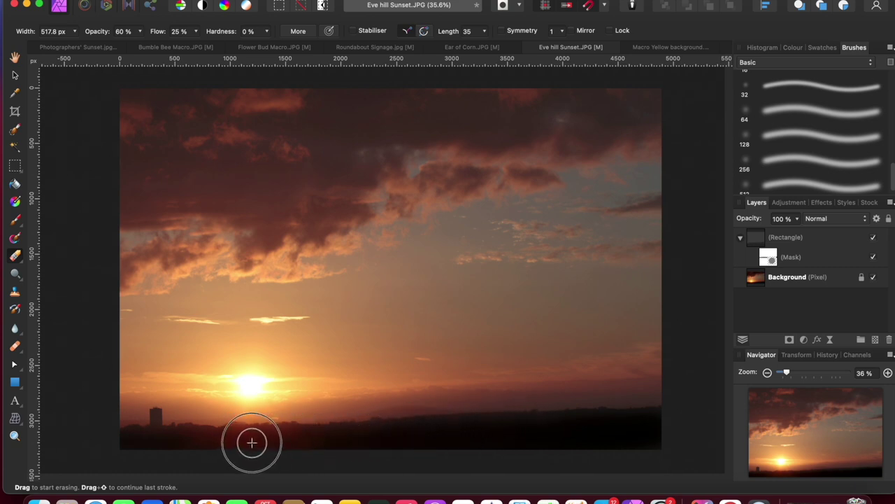
left_click(210, 442)
left_click(168, 439)
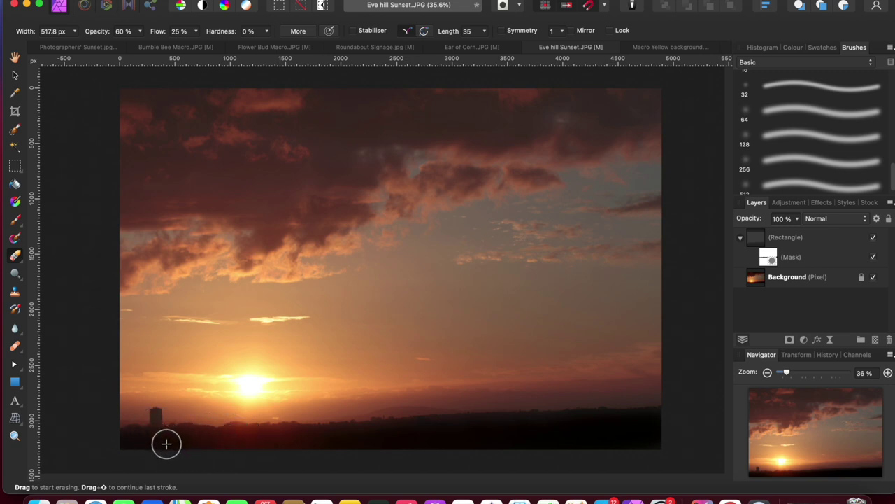
left_click(120, 440)
left_click(142, 438)
left_click(155, 442)
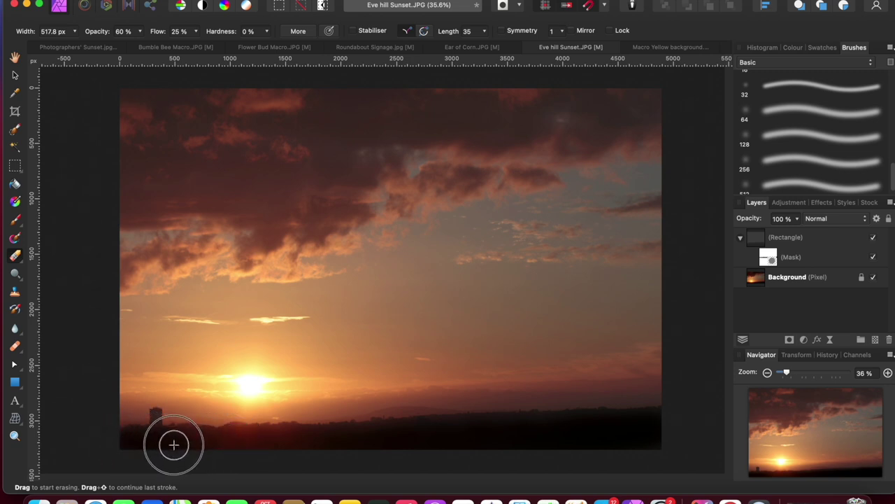
Recheck the mask and rectangle, then delete the Rectangle layer together with its mask.
left_click(873, 259)
left_click(873, 258)
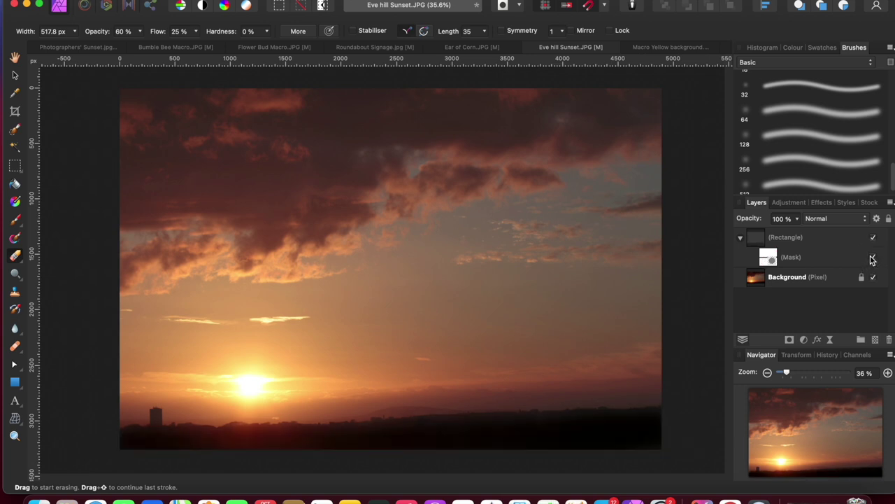
left_click(873, 259)
left_click(873, 259)
left_click(873, 238)
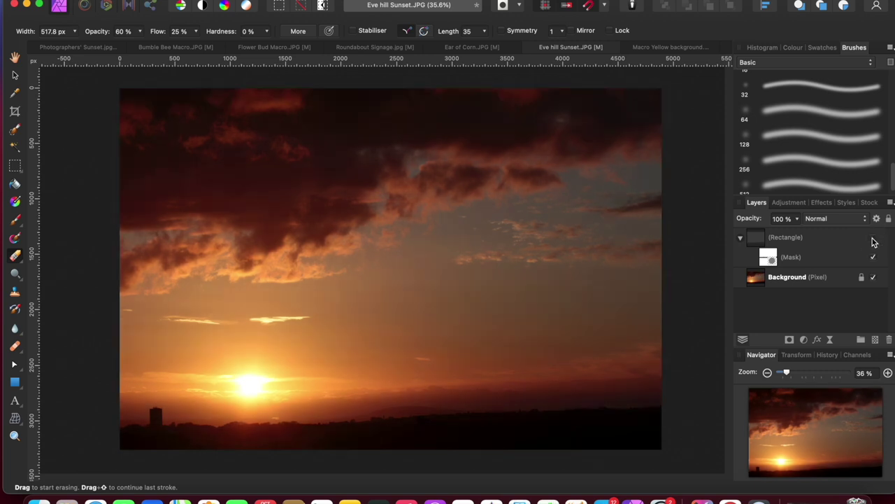
left_click(873, 239)
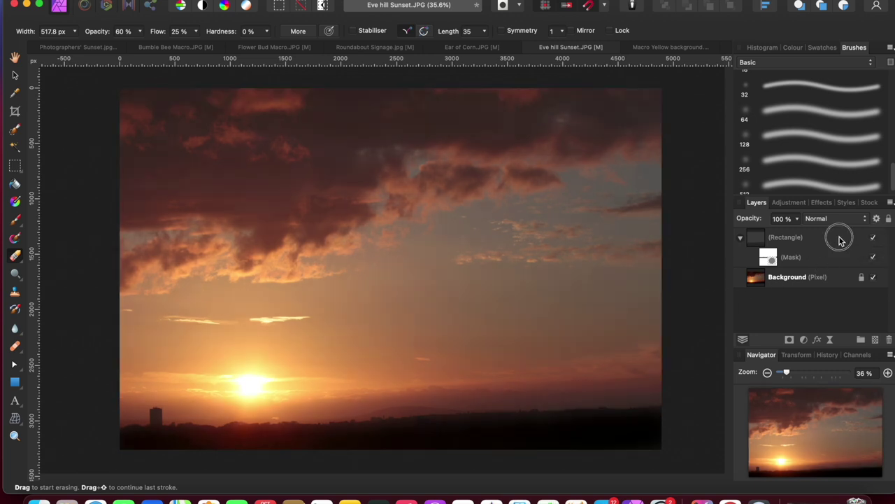
left_click(841, 241)
left_click(889, 340)
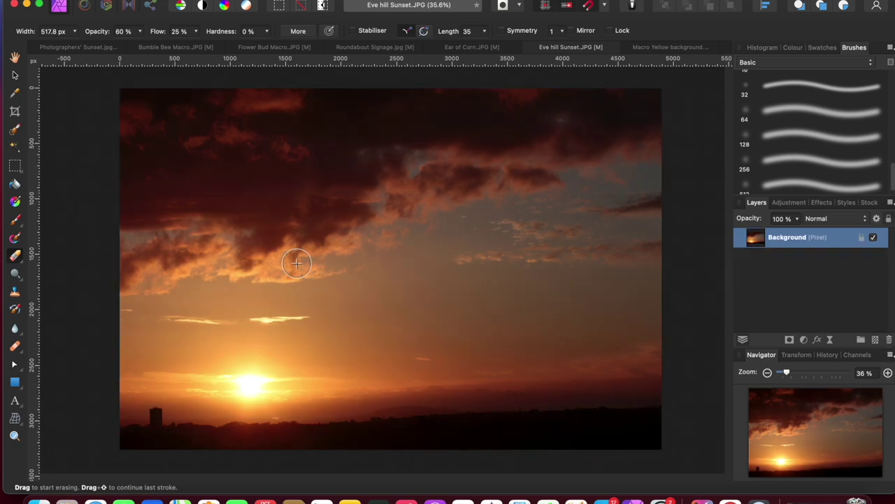
Draw a new rectangle over the whole sunset with a semi-transparent black fill.
left_click(15, 383)
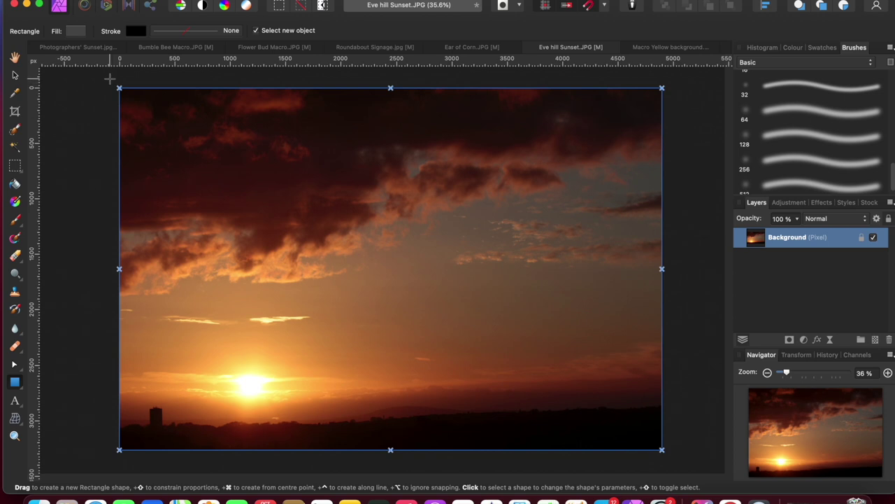
left_click_drag(109, 78, 669, 457)
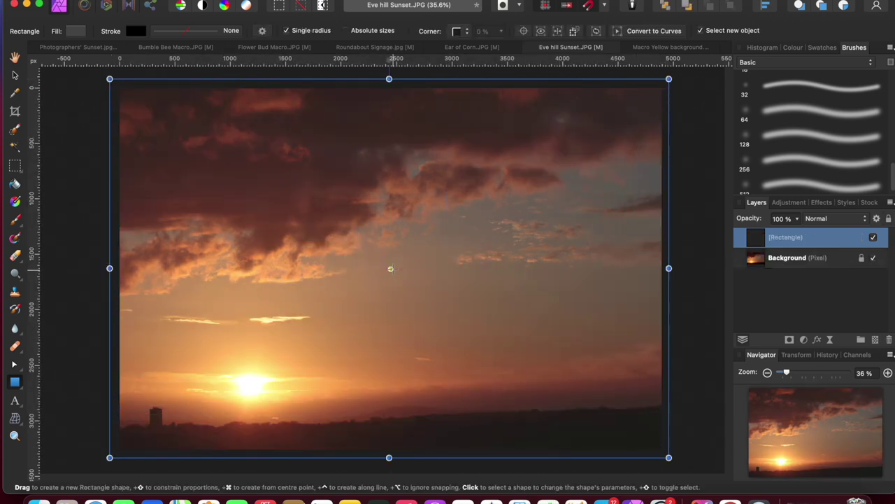
left_click(75, 32)
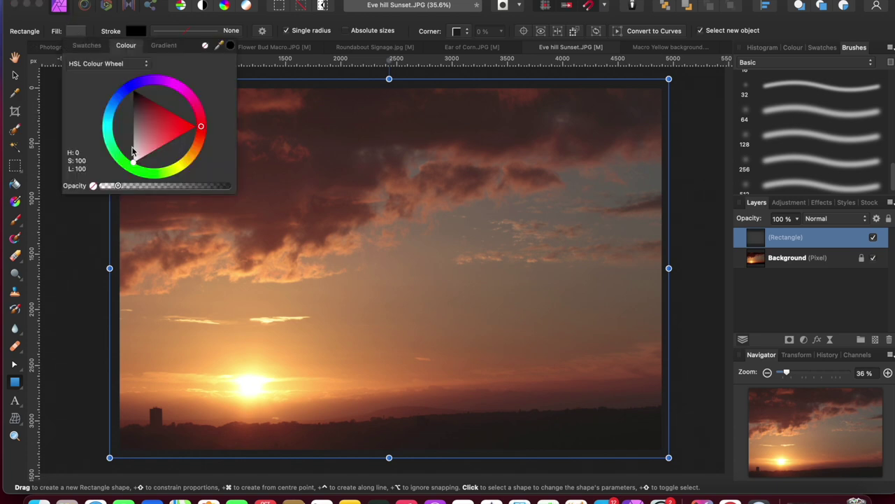
left_click_drag(135, 164, 133, 92)
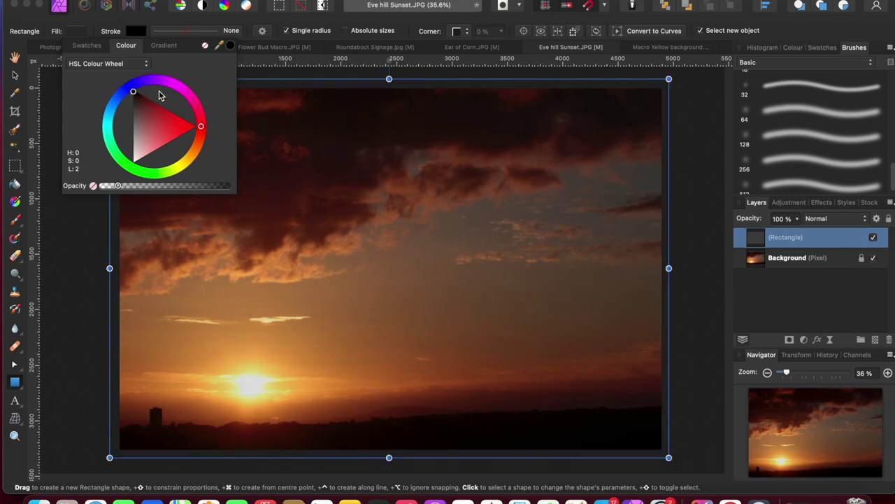
left_click_drag(117, 188, 136, 193)
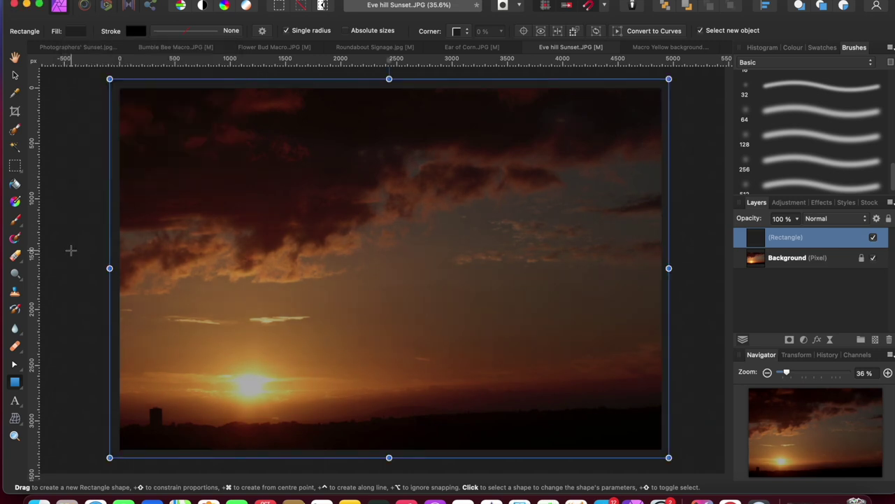
left_click(71, 250)
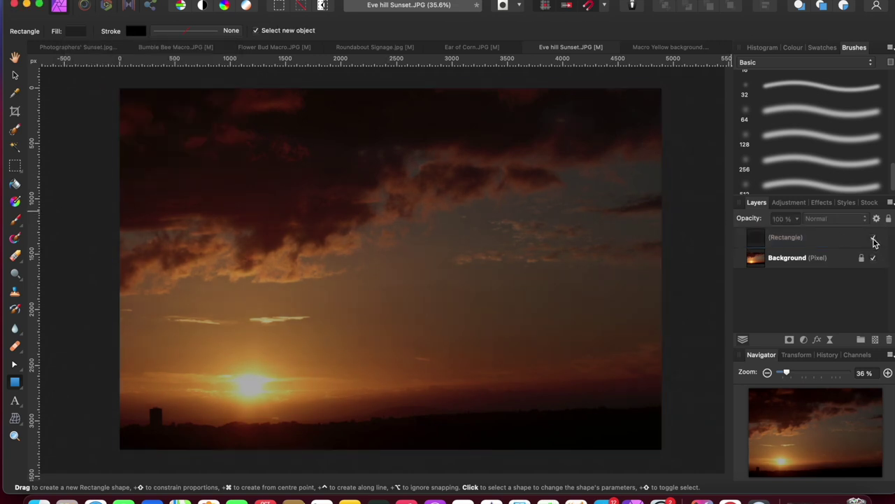
Reselect the rectangle layer, toggle its visibility to compare, and pick the Erase Brush.
left_click(816, 243)
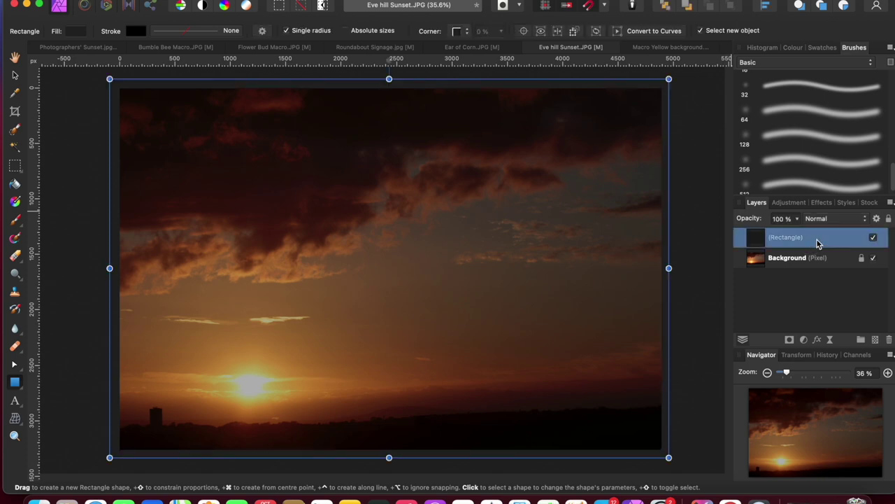
left_click(873, 239)
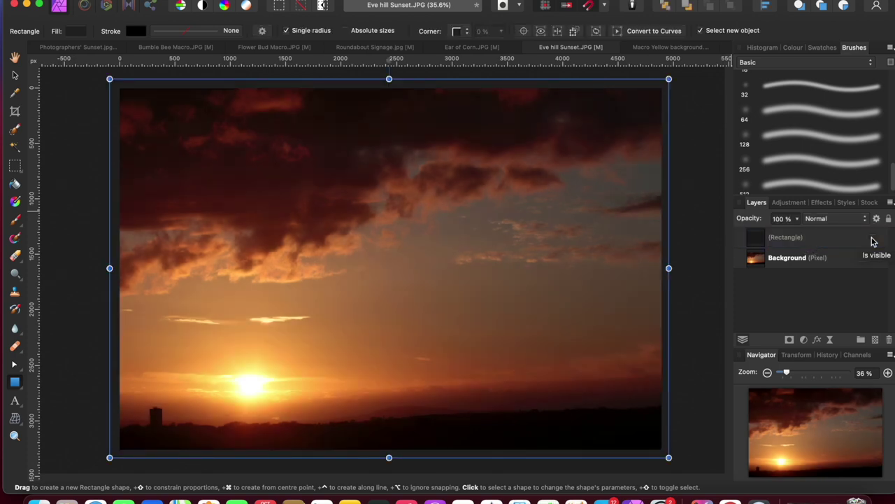
left_click(873, 239)
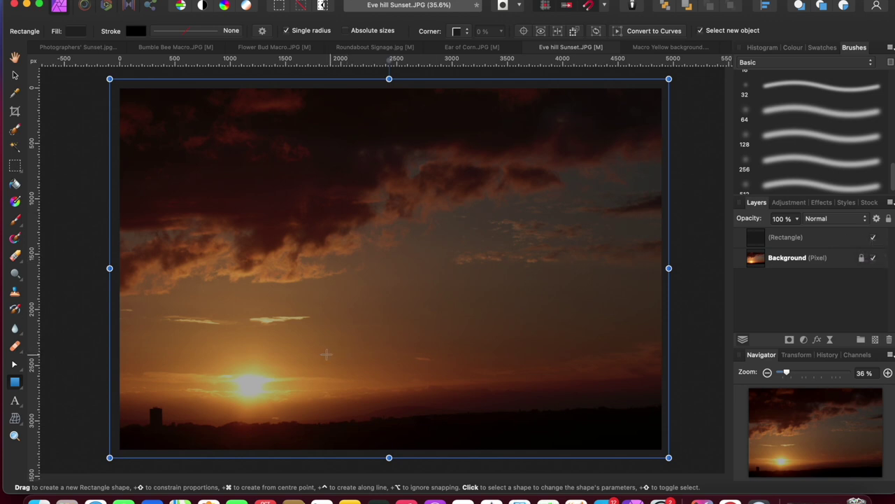
left_click(14, 257)
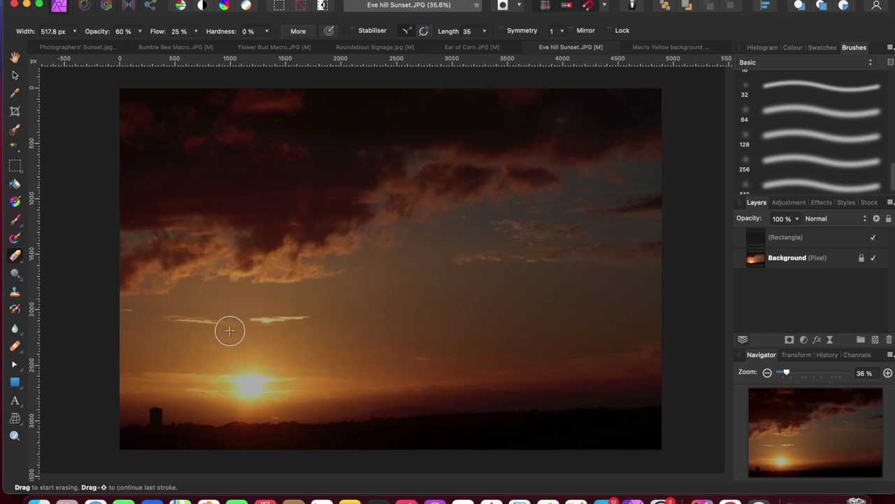
Enlarge the eraser to 905.7 px, lower opacity to 53%, and erase the overlay around the sun.
key("bracketright")
key("bracketright")
key("bracketright")
key("bracketright")
key("bracketright")
key("bracketright")
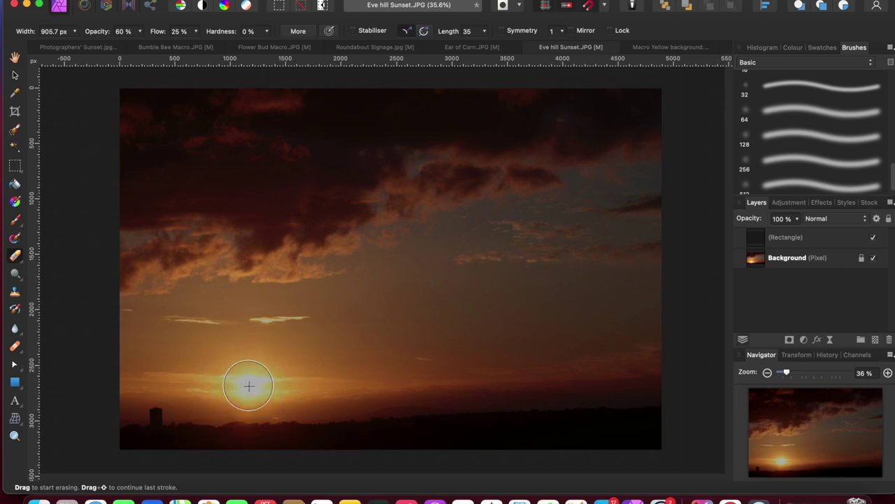
left_click(139, 31)
left_click_drag(139, 46, 132, 47)
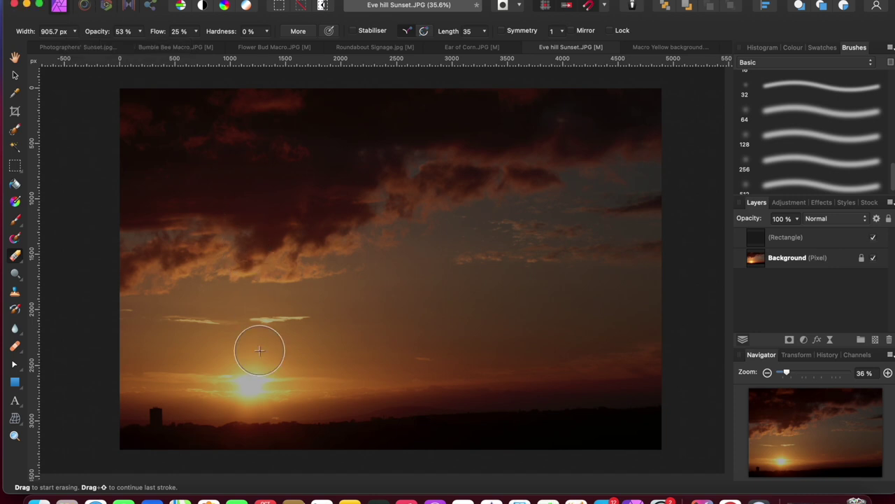
mouse_move(249, 378)
left_mouse_down()
mouse_move(270, 370)
mouse_move(281, 397)
mouse_move(287, 379)
mouse_move(273, 354)
mouse_move(233, 347)
mouse_move(217, 397)
mouse_move(286, 404)
mouse_move(302, 364)
mouse_move(282, 354)
mouse_move(289, 380)
mouse_move(274, 341)
mouse_move(242, 335)
mouse_move(213, 357)
mouse_move(223, 373)
mouse_move(268, 357)
mouse_move(236, 378)
mouse_move(110, 398)
mouse_move(270, 415)
mouse_move(314, 394)
mouse_move(427, 386)
mouse_move(326, 384)
mouse_move(473, 391)
mouse_move(674, 419)
left_mouse_up()
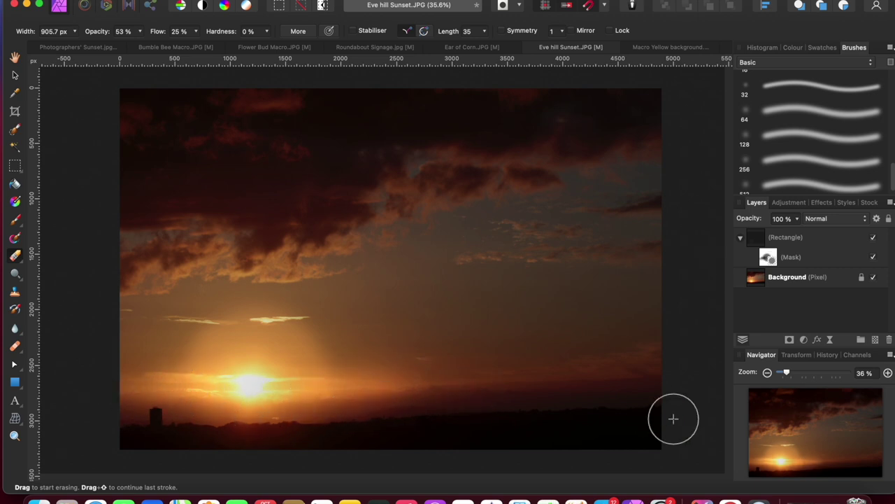
Compare the sunset with and without the mask and dark overlay, then switch to Ear of Corn.JPG.
left_click(873, 258)
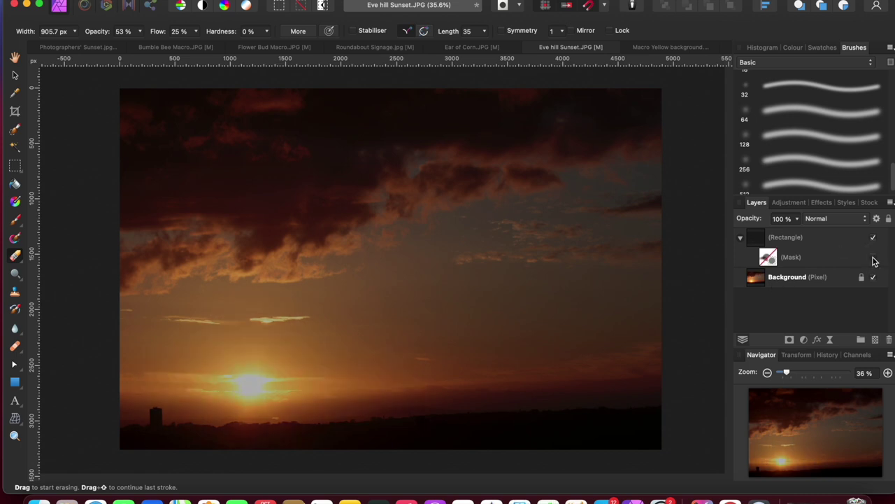
left_click(873, 259)
left_click(874, 258)
left_click(873, 259)
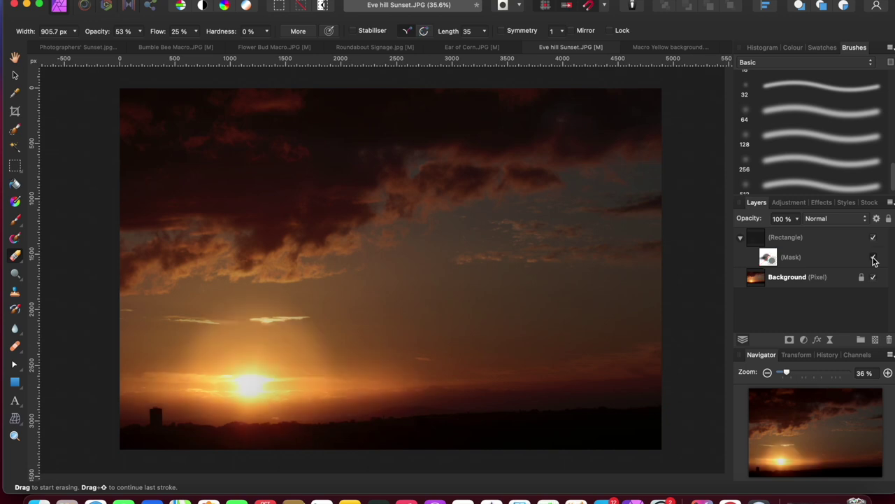
left_click(873, 259)
left_click(873, 257)
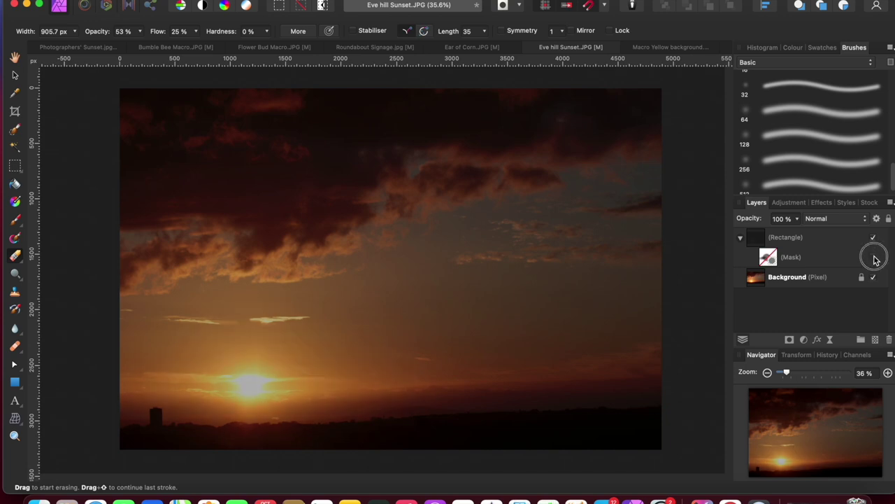
left_click(872, 238)
left_click(872, 238)
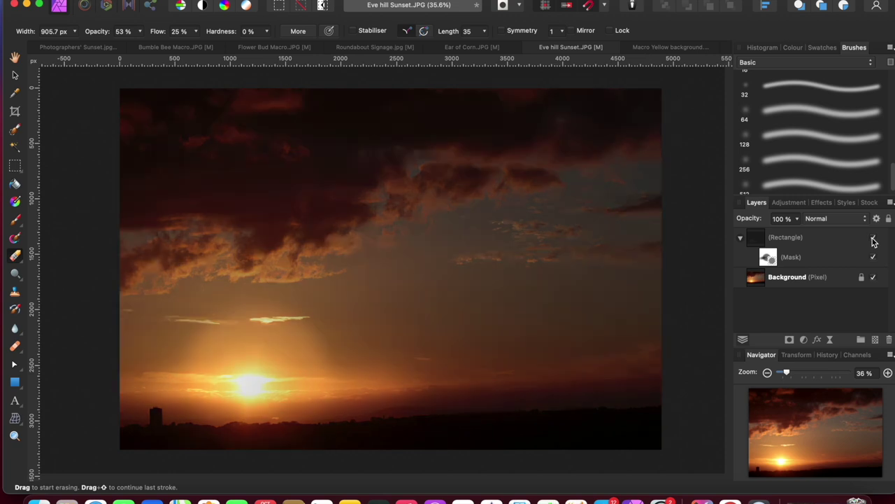
left_click(872, 239)
left_click(872, 238)
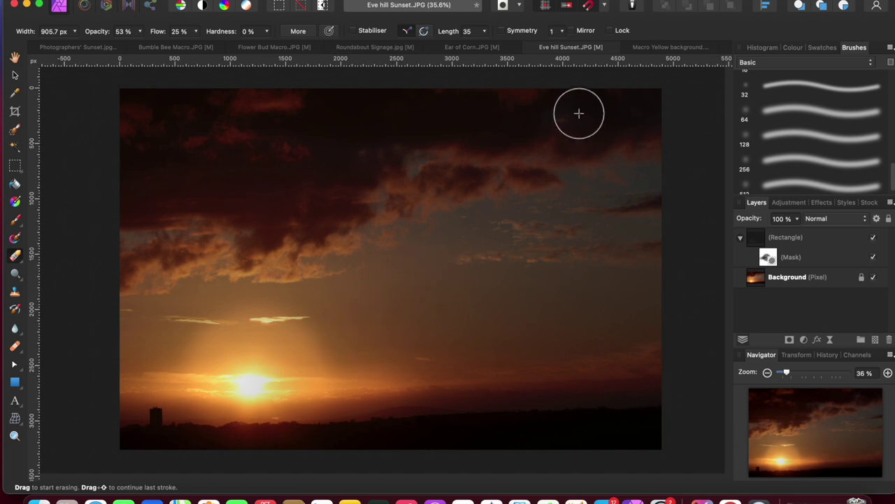
left_click(475, 48)
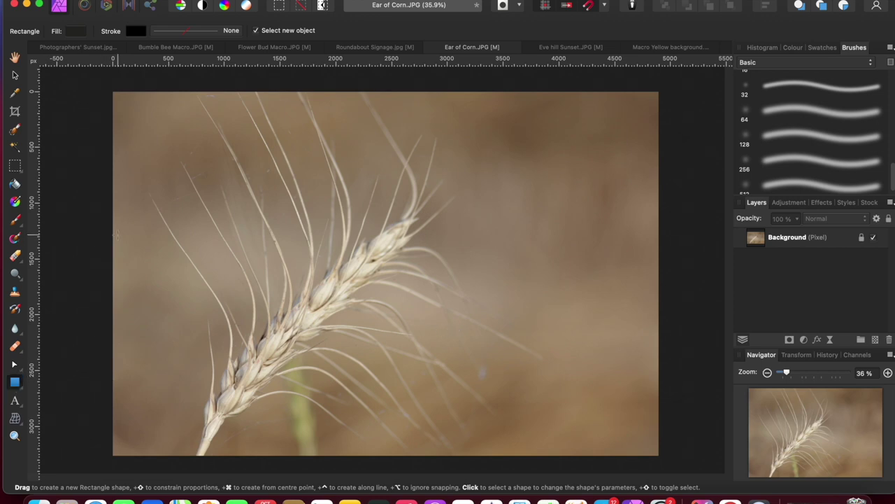
Cover the whole wheat photo with a rectangle filled golden orange (H34 S83 L49).
mouse_move(102, 85)
left_mouse_down()
mouse_move(142, 138)
mouse_move(335, 298)
mouse_move(519, 396)
mouse_move(650, 432)
mouse_move(670, 460)
mouse_move(666, 424)
left_mouse_up()
scroll(669, 460, "down", 2)
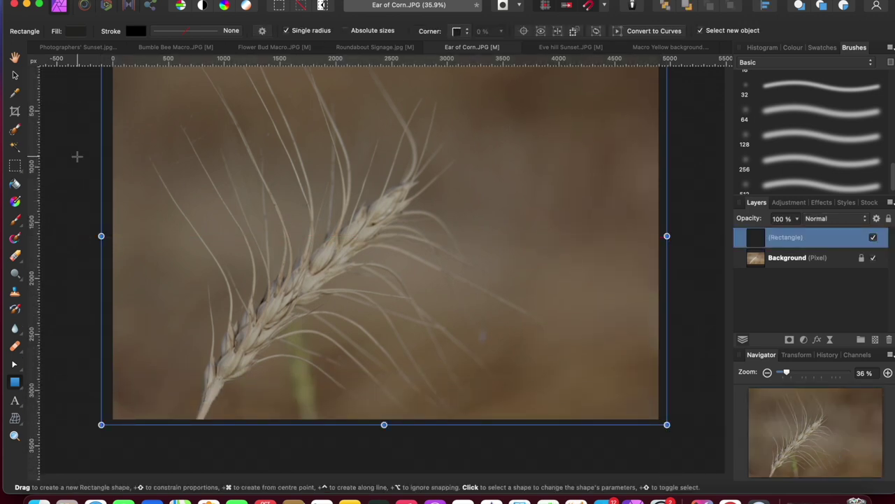
left_click(77, 32)
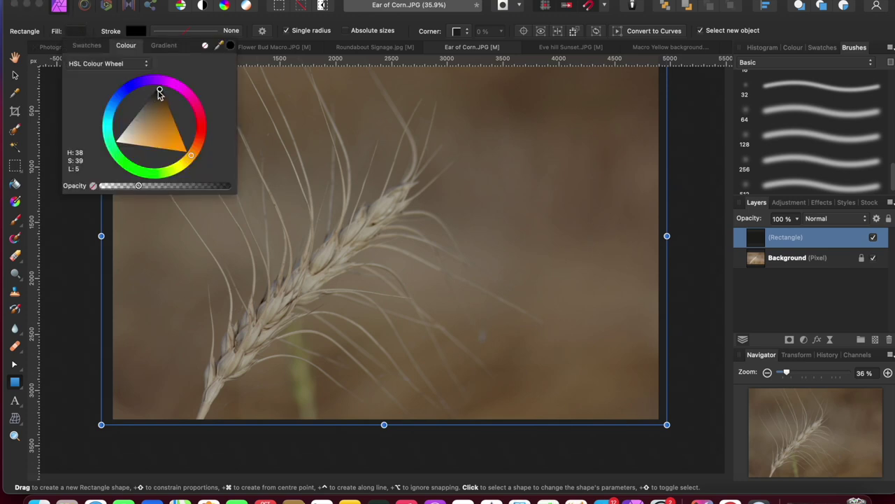
left_click_drag(159, 93, 179, 144)
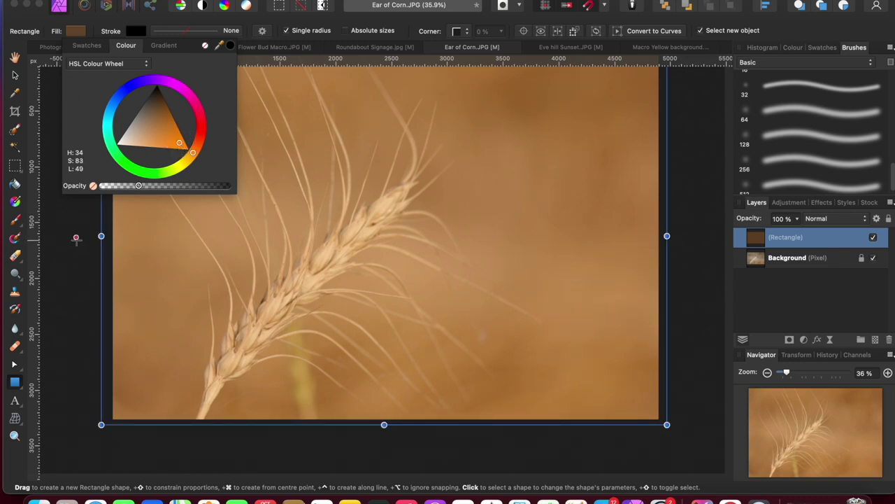
left_click(76, 236)
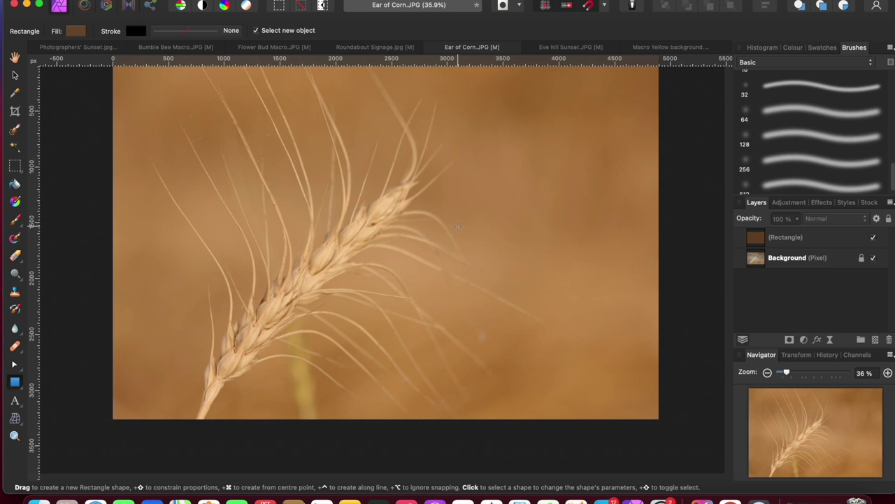
Switch the golden Rectangle layer over the wheat photo to Screen blend mode, then hide it to compare.
left_click(15, 57)
left_click_drag(344, 194, 348, 223)
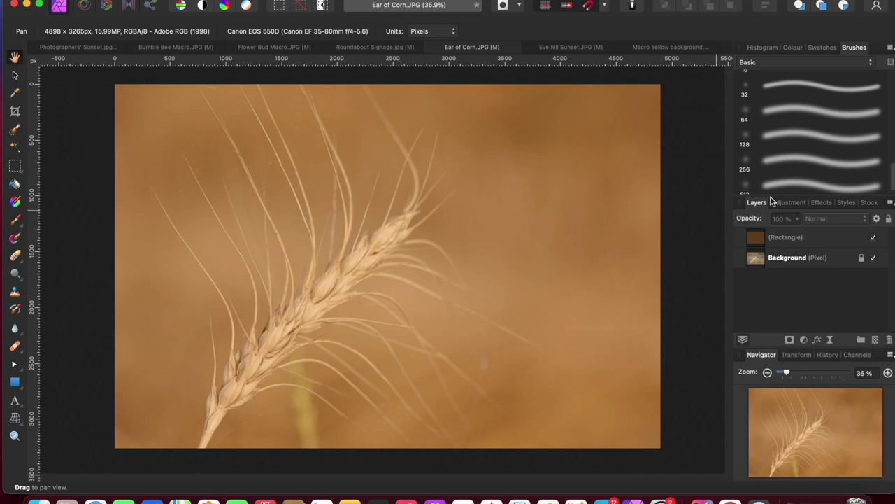
left_click(822, 240)
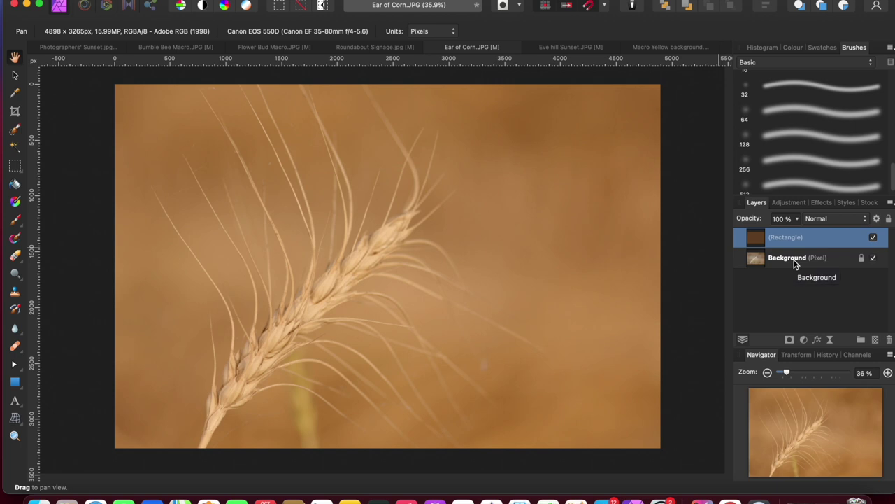
left_click(863, 221)
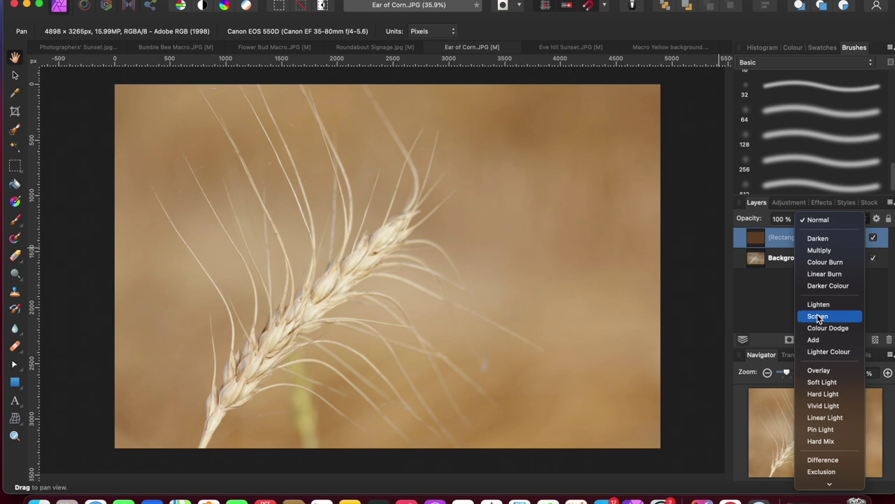
left_click(818, 318)
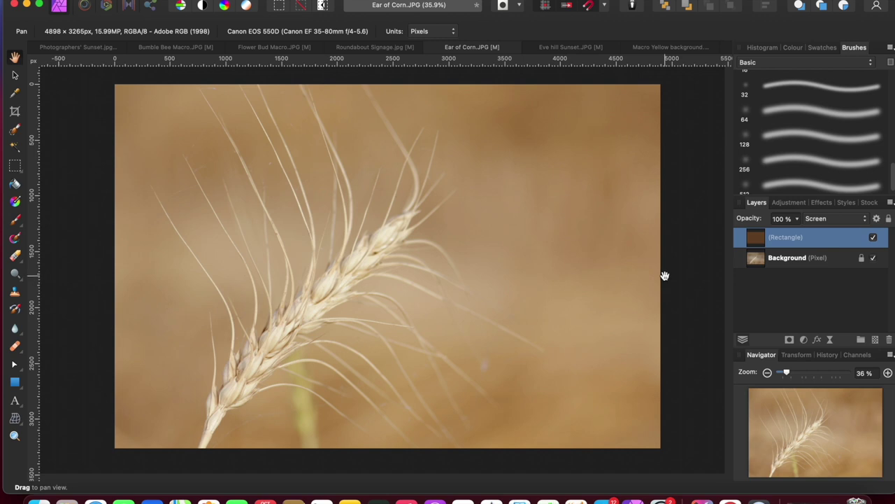
left_click(873, 238)
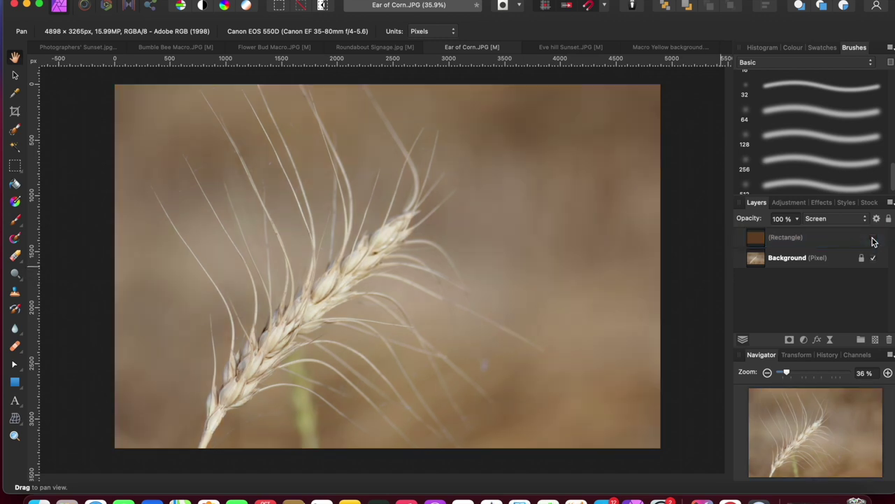
left_click(873, 238)
left_click(874, 238)
left_click(873, 239)
left_click(873, 238)
left_click(873, 239)
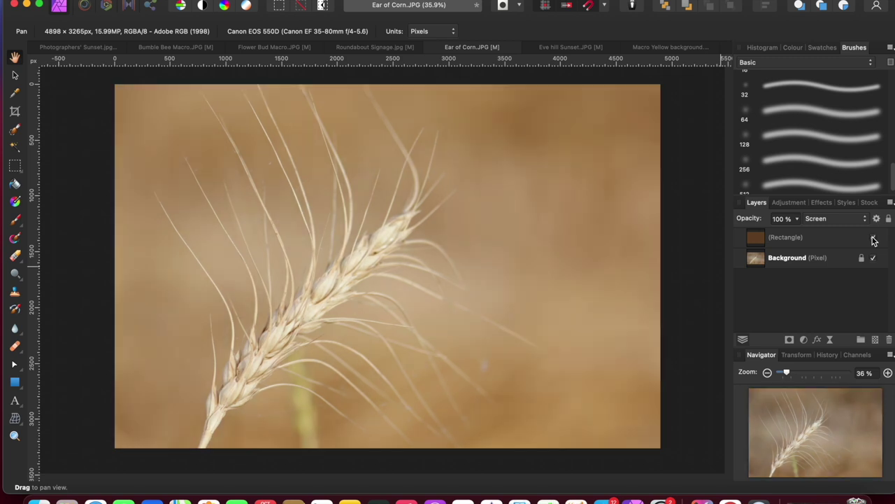
left_click(873, 238)
left_click(874, 238)
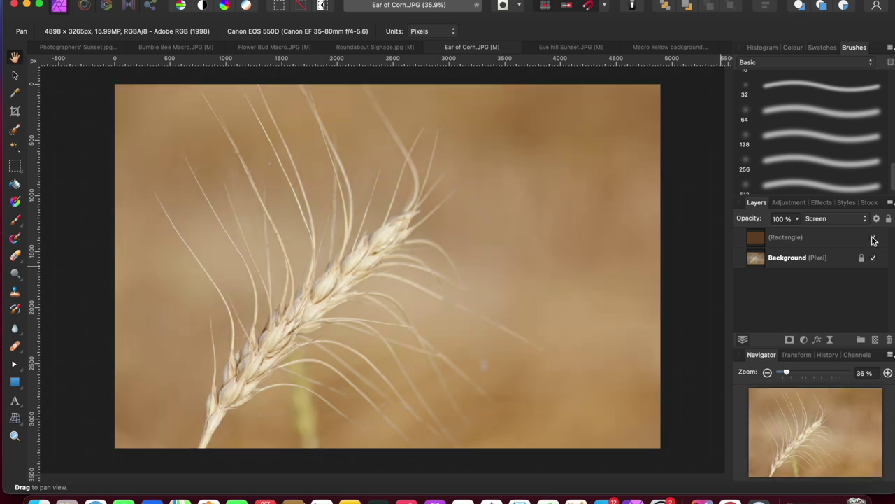
left_click(873, 239)
left_click(873, 239)
double_click(801, 237)
Lower the Rectangle layer's opacity to 75% in the Layers panel.
left_click(804, 254)
left_click(800, 239)
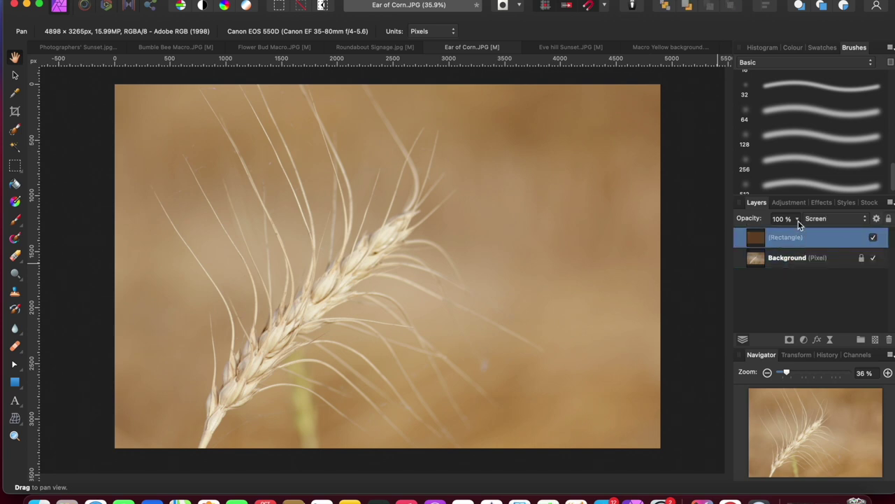
left_click(799, 220)
left_click_drag(797, 237, 822, 239)
left_click(824, 294)
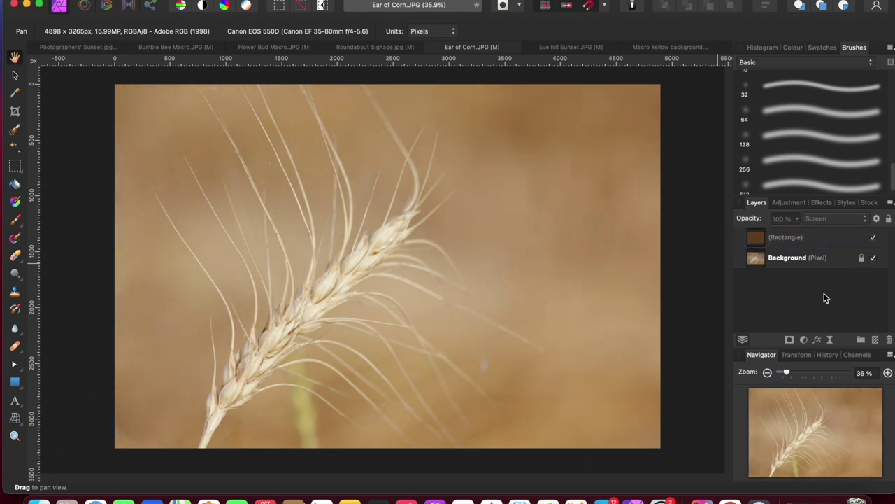
With the Rectangle Tool, reduce the fill colour's opacity for new rectangles.
left_click(16, 384)
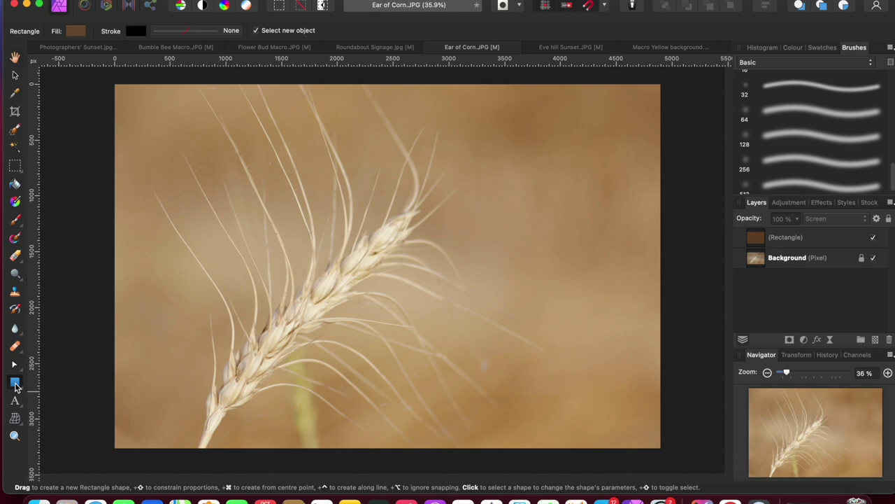
left_click(76, 32)
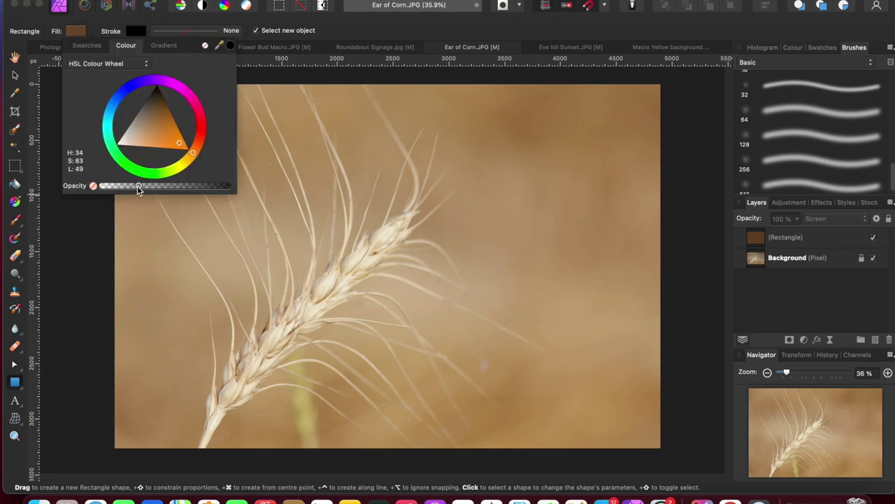
mouse_move(139, 188)
left_mouse_down()
mouse_move(184, 187)
mouse_move(132, 187)
left_mouse_up()
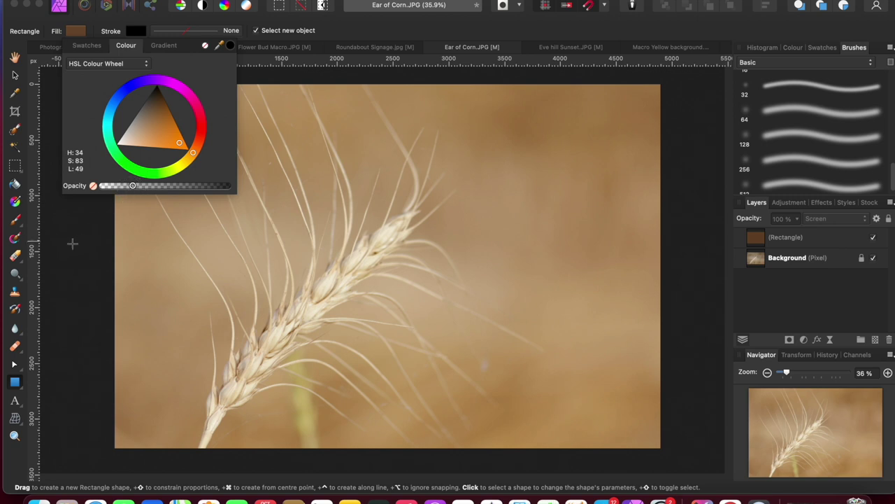